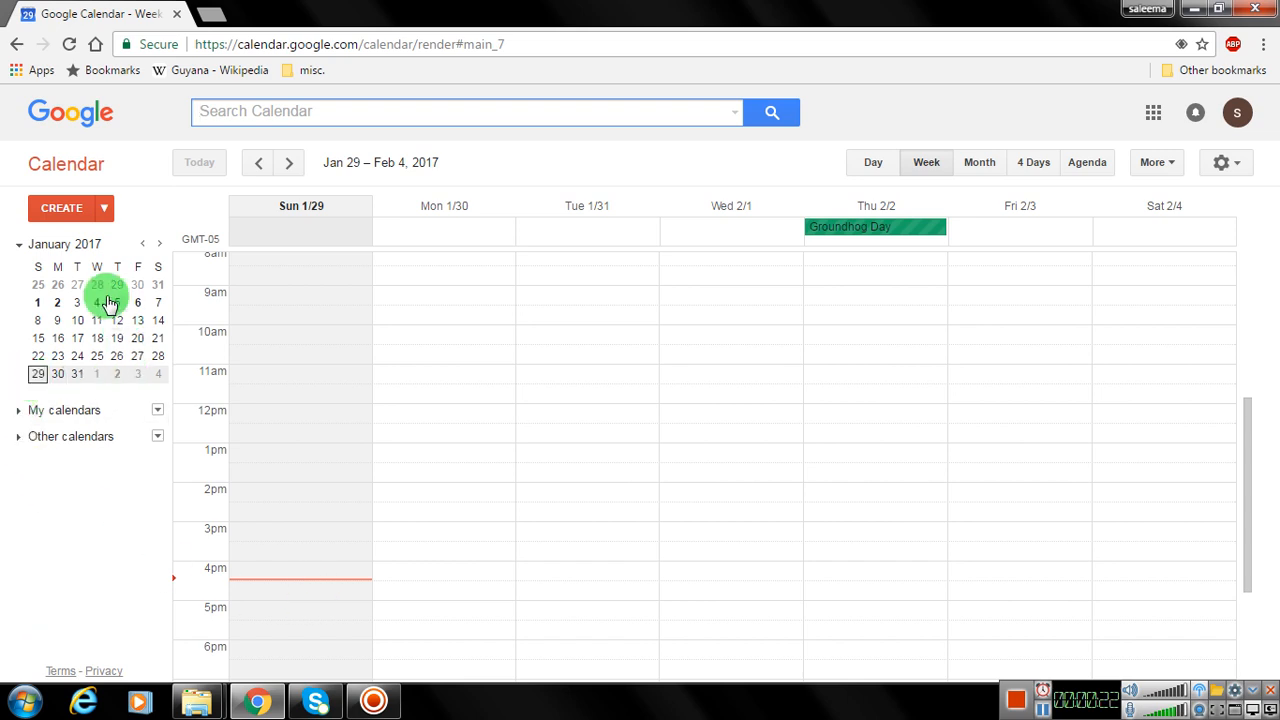
Step: Browse the mini calendar five months ahead and return it to January 2017
{"action": "left_click", "coordinate": [159, 244]}
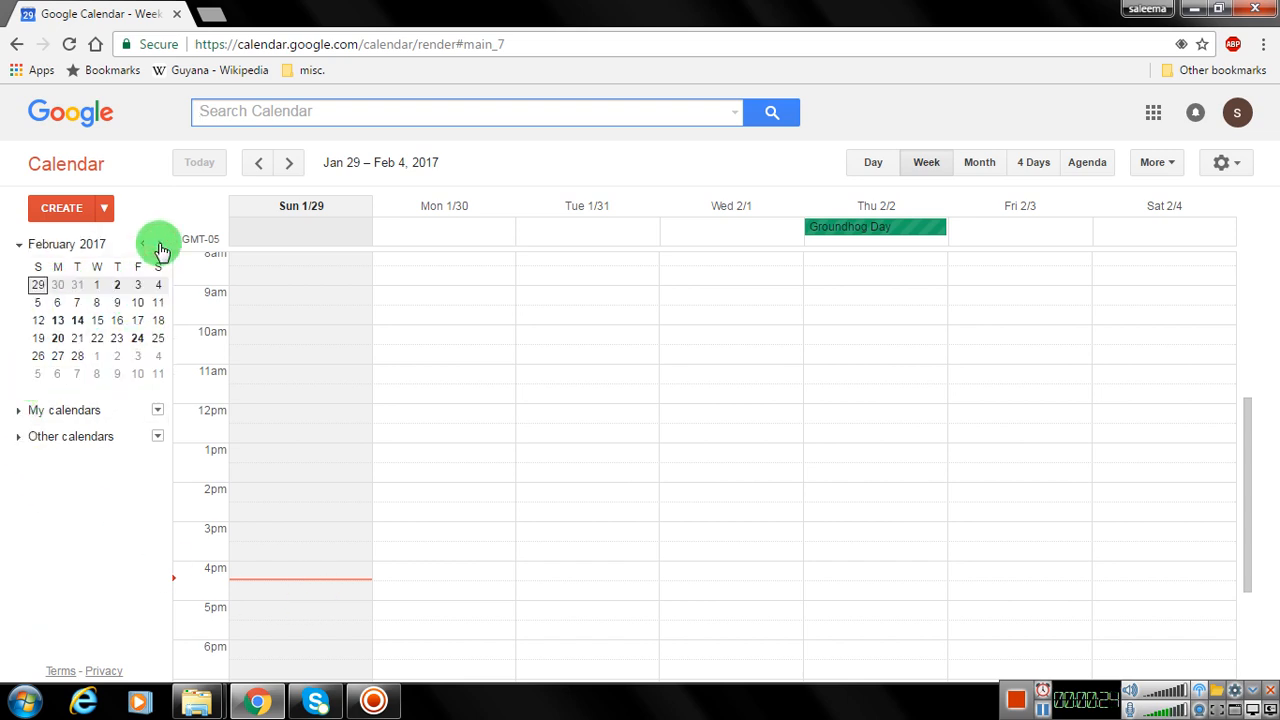
{"action": "left_click", "coordinate": [159, 244]}
{"action": "left_click", "coordinate": [159, 244]}
{"action": "left_click", "coordinate": [159, 244]}
{"action": "left_click", "coordinate": [160, 246]}
{"action": "left_click", "coordinate": [142, 244]}
{"action": "left_click", "coordinate": [142, 244]}
{"action": "left_click", "coordinate": [142, 244]}
{"action": "left_click", "coordinate": [142, 244]}
{"action": "left_click", "coordinate": [142, 244]}
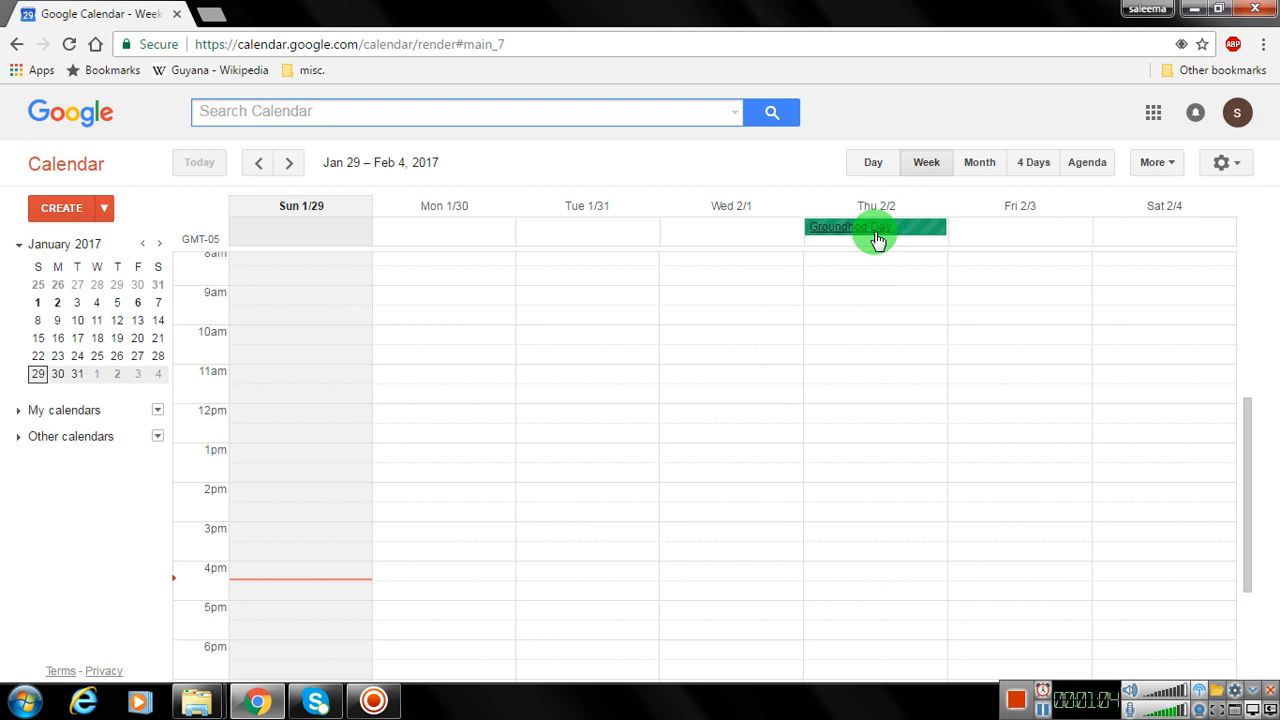
Step: Start a new event titled "Meeting for Diner" with Quick Add
{"action": "left_click", "coordinate": [105, 209]}
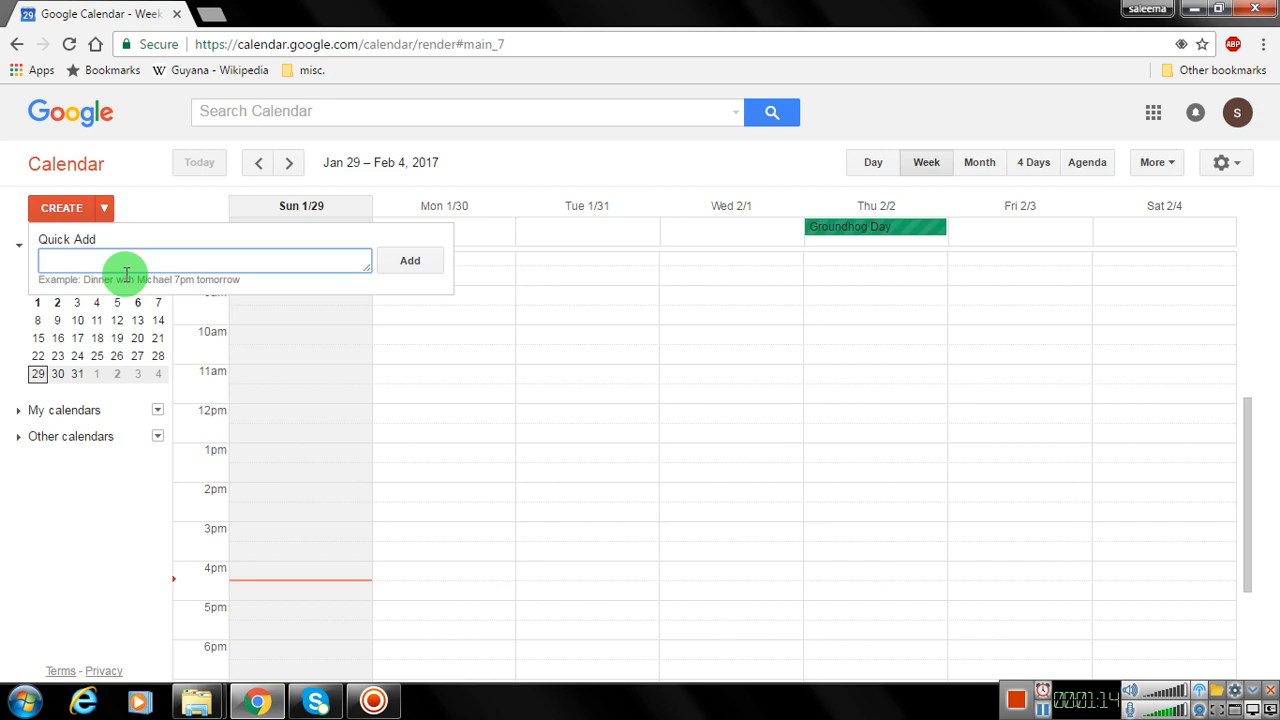
{"action": "type", "text": "Meeting for"}
{"action": "left_click", "coordinate": [127, 275]}
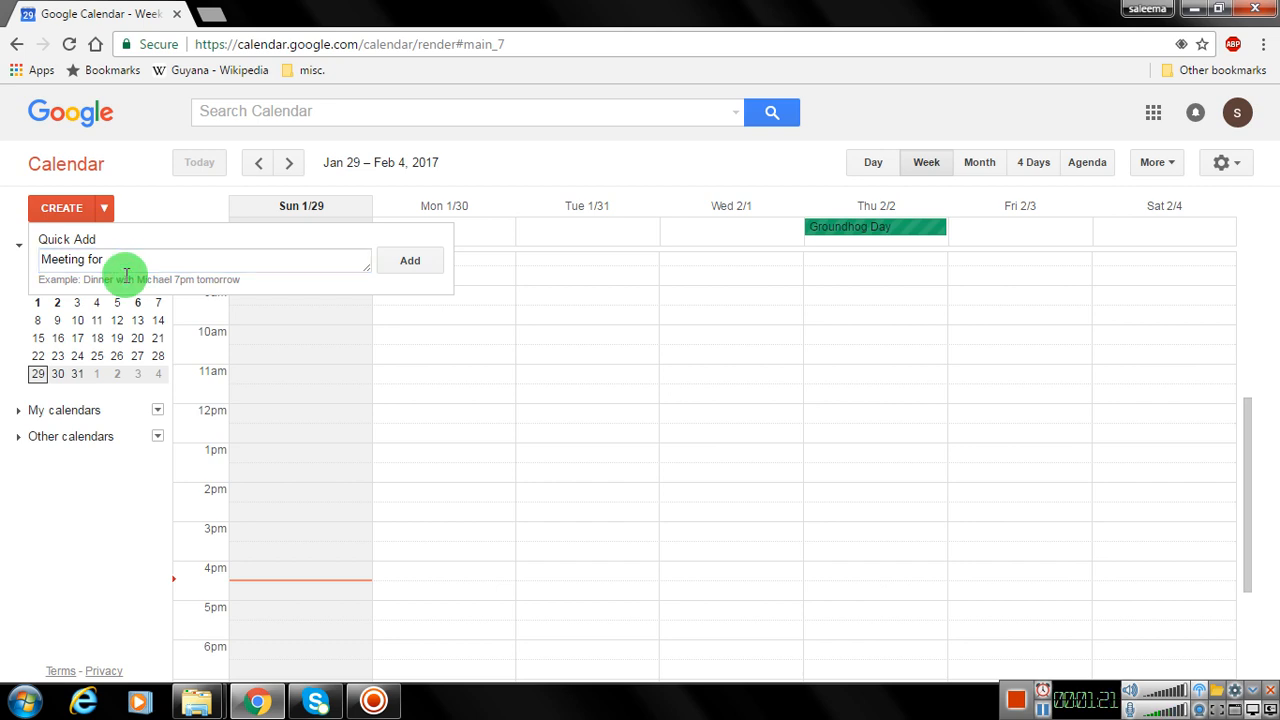
{"action": "key", "text": "j"}
{"action": "key", "text": "n"}
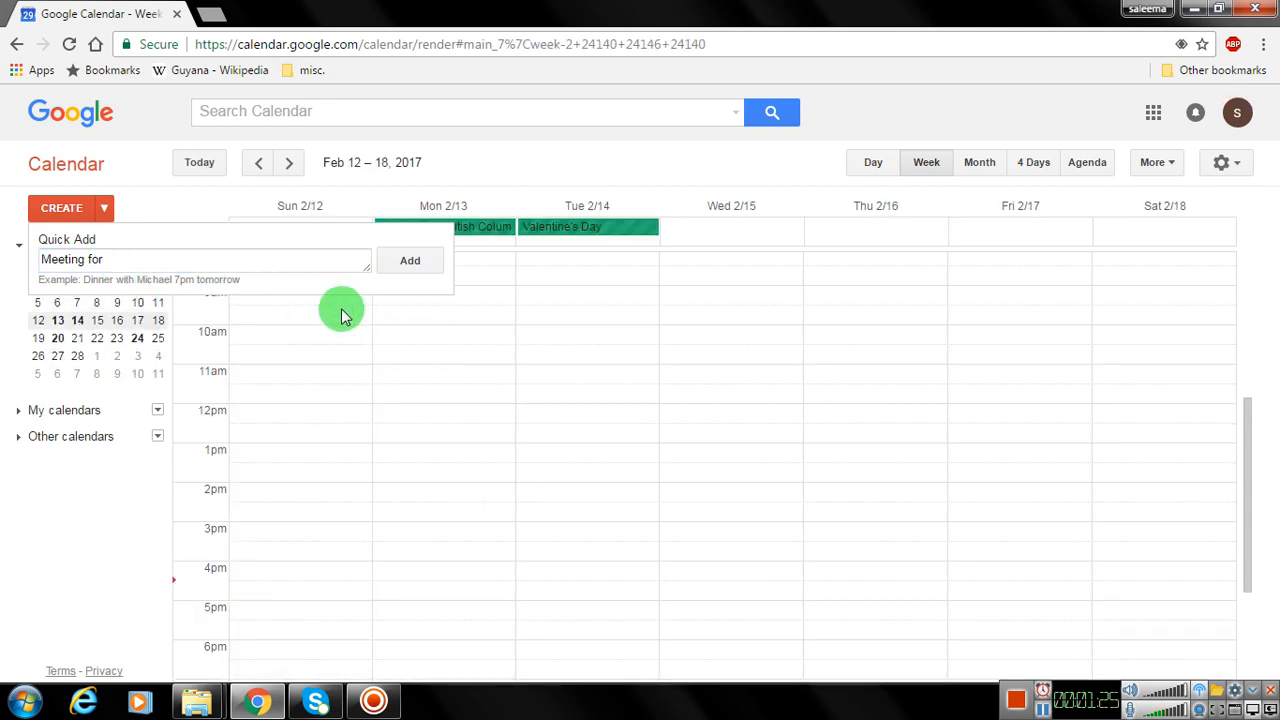
{"action": "left_click", "coordinate": [184, 264]}
{"action": "type", "text": "Diner=="}
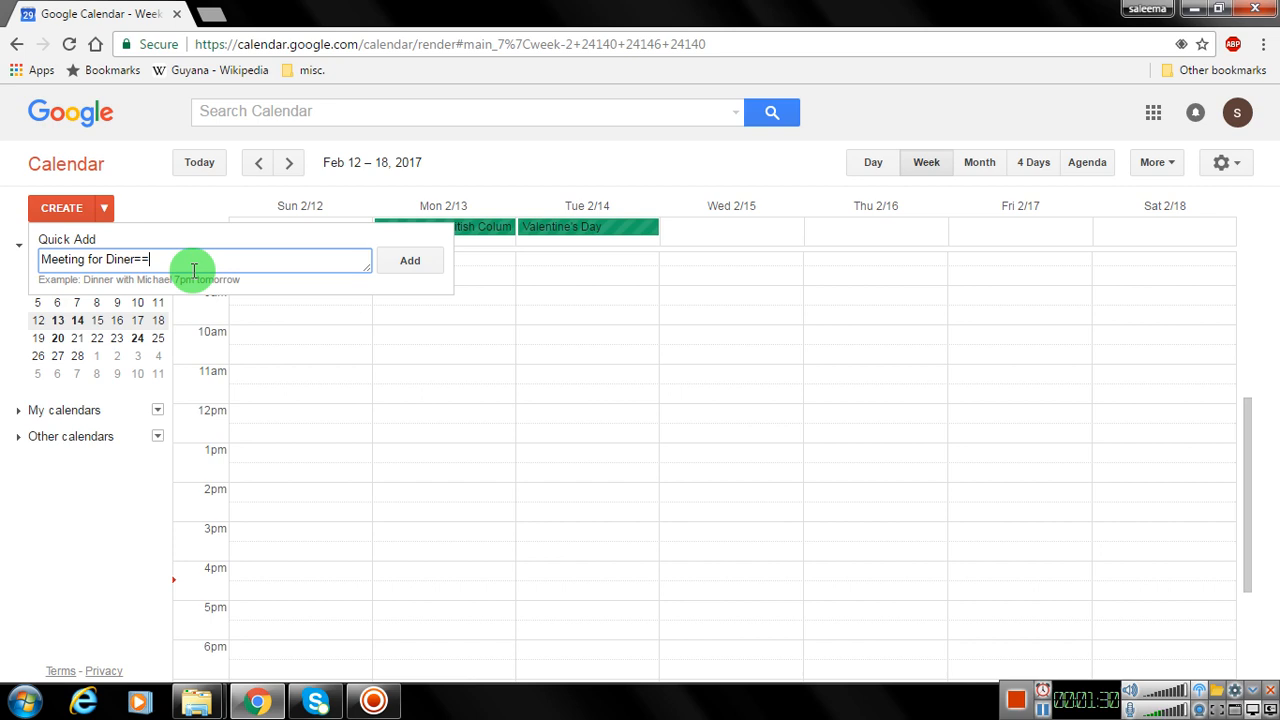
{"action": "key", "text": "BackSpace"}
{"action": "key", "text": "BackSpace"}
{"action": "type", "text": "a"}
{"action": "key", "text": "Return"}
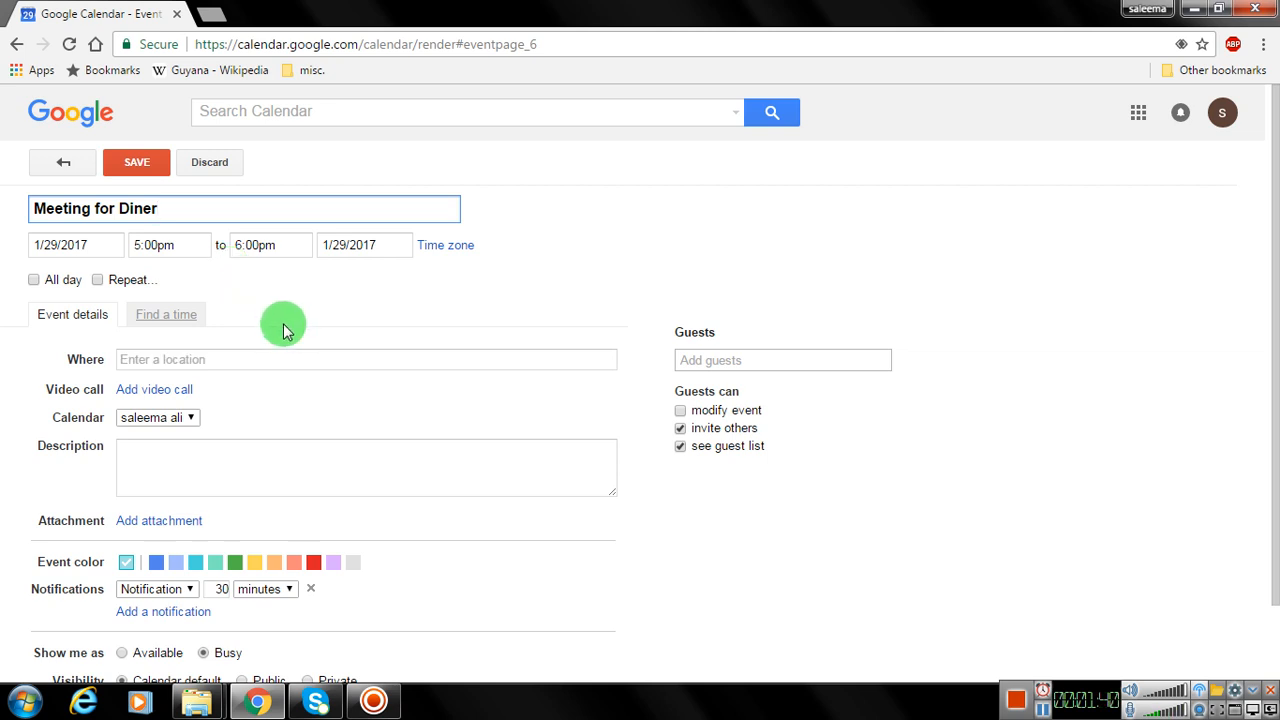
Step: Set the event's start date to 2/3/2017
{"action": "left_click", "coordinate": [80, 245]}
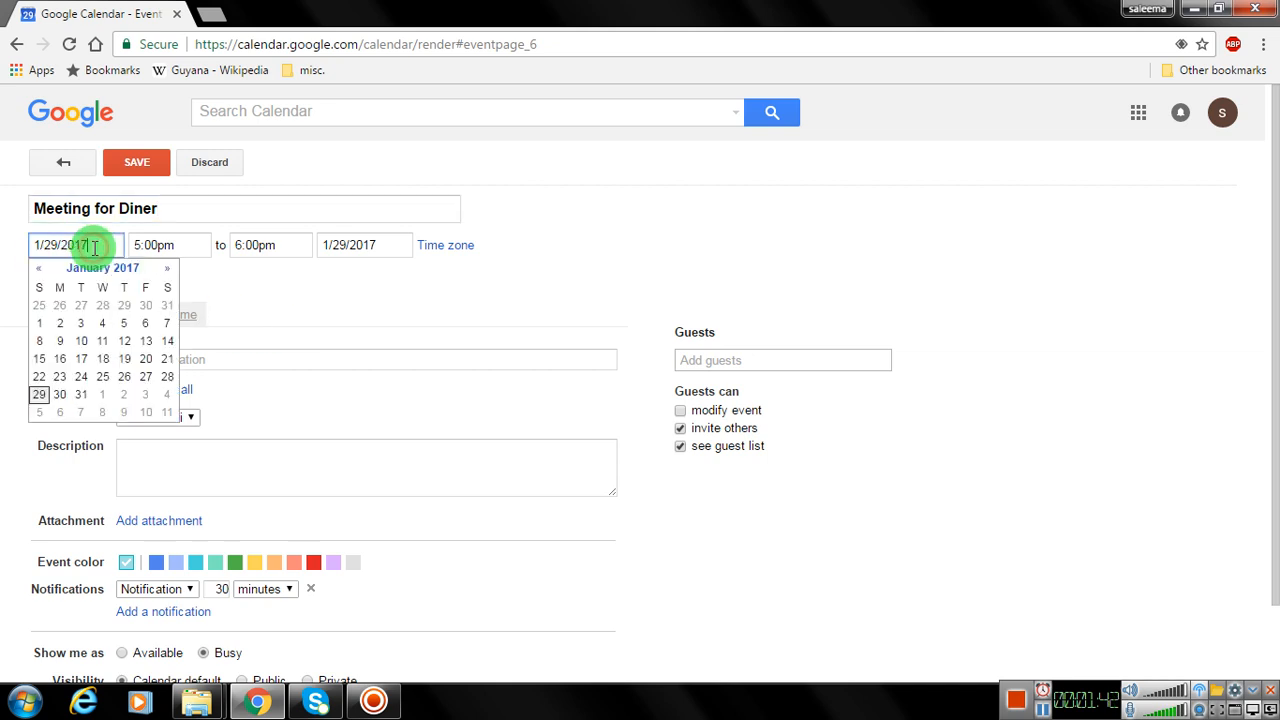
{"action": "left_click", "coordinate": [166, 268]}
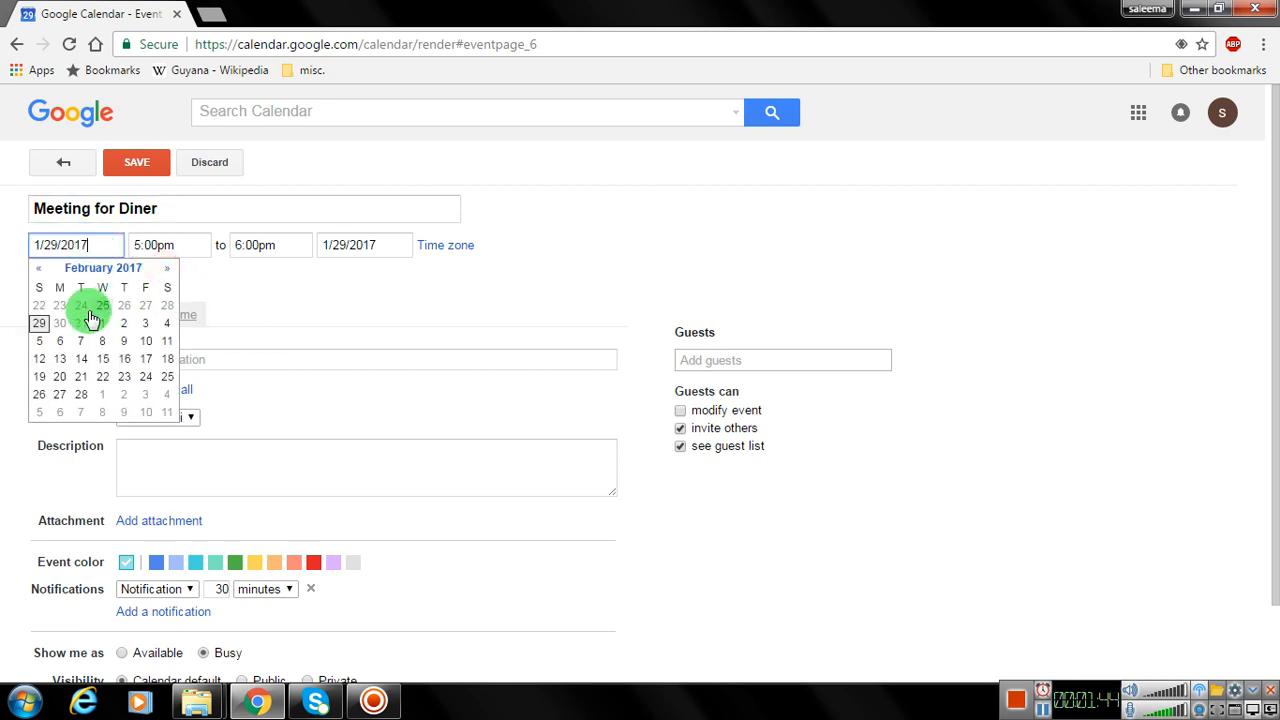
{"action": "left_click", "coordinate": [146, 325]}
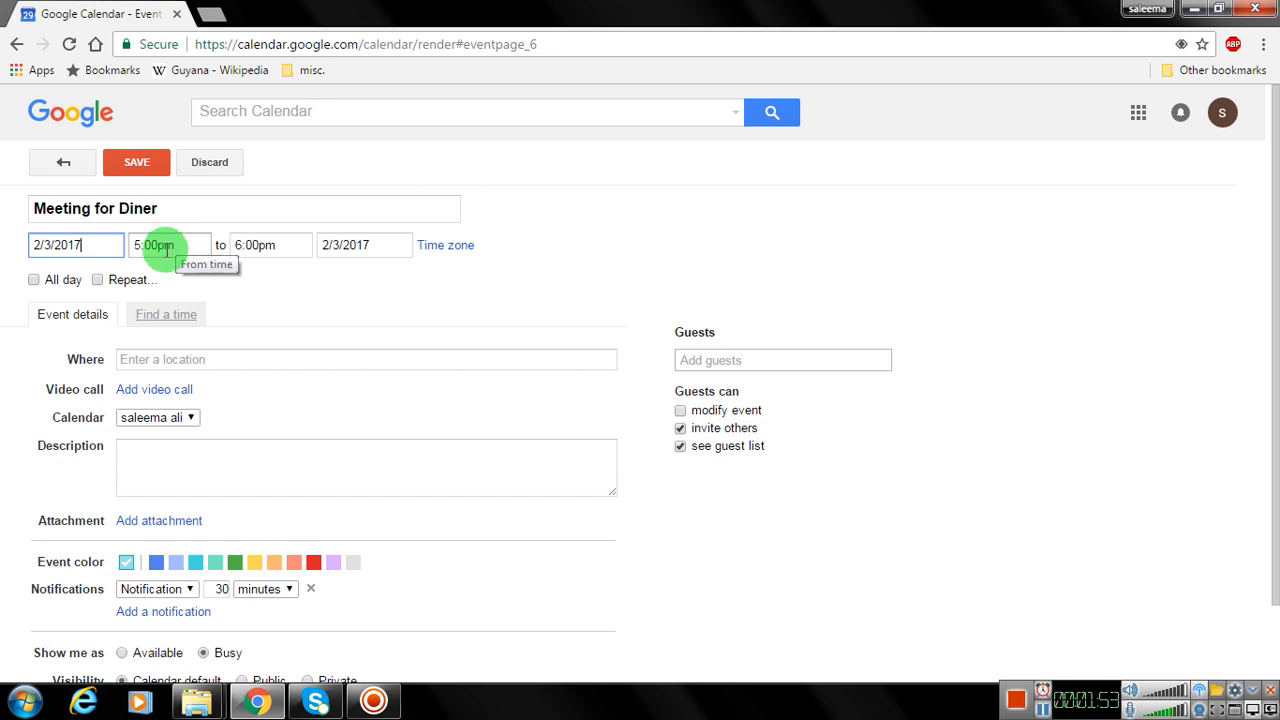
Step: Set the event's time to run from 7:00pm to 9:00pm
{"action": "left_click", "coordinate": [131, 245]}
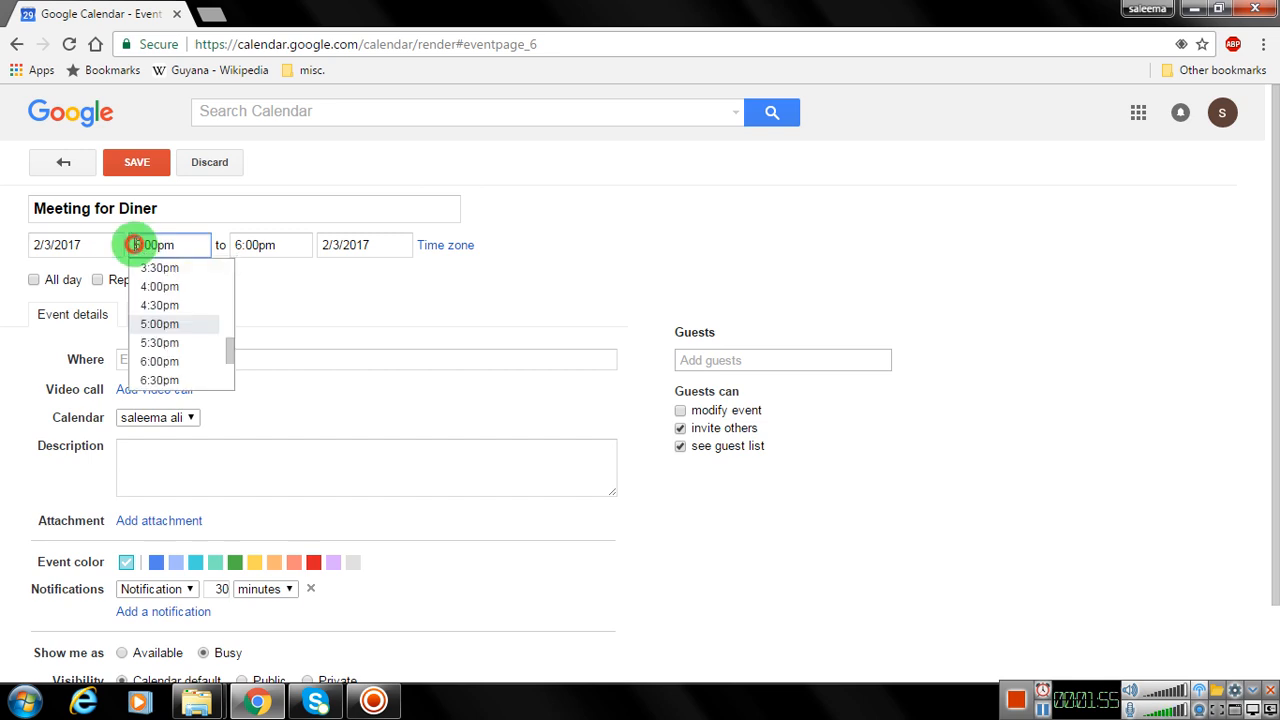
{"action": "scroll", "coordinate": [168, 330], "scroll_direction": "down", "scroll_amount": 1}
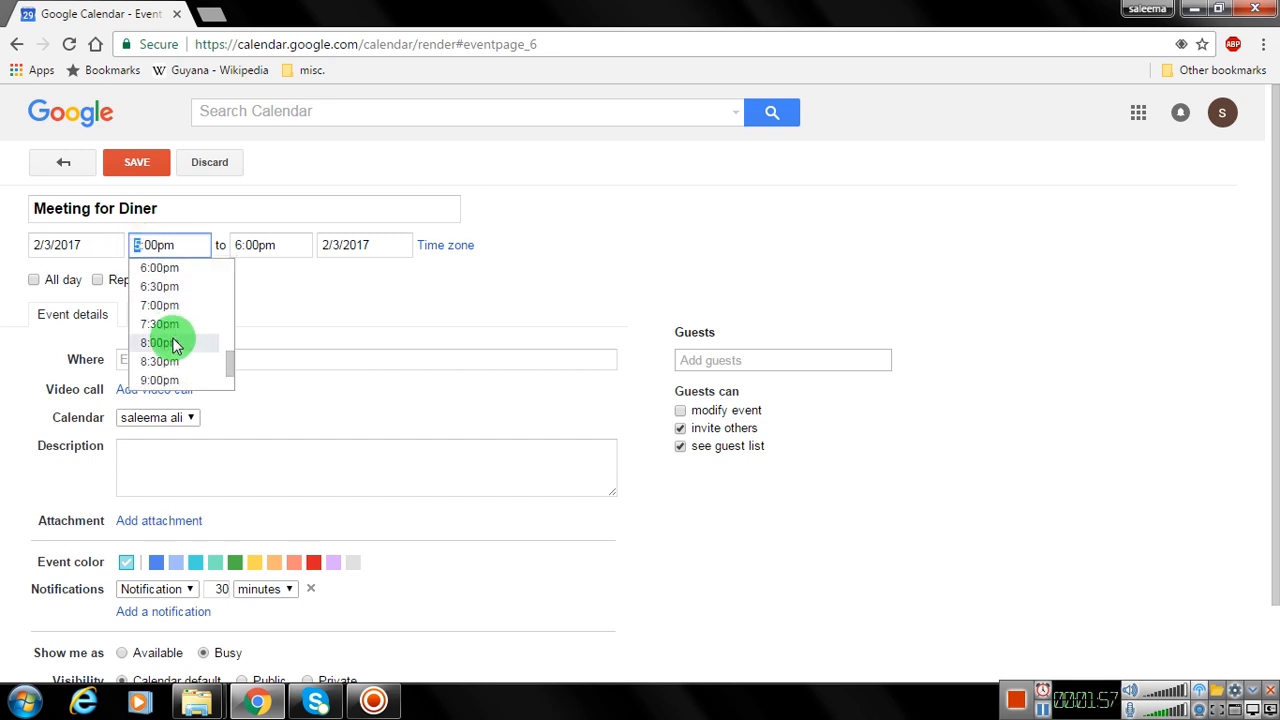
{"action": "left_click", "coordinate": [168, 307]}
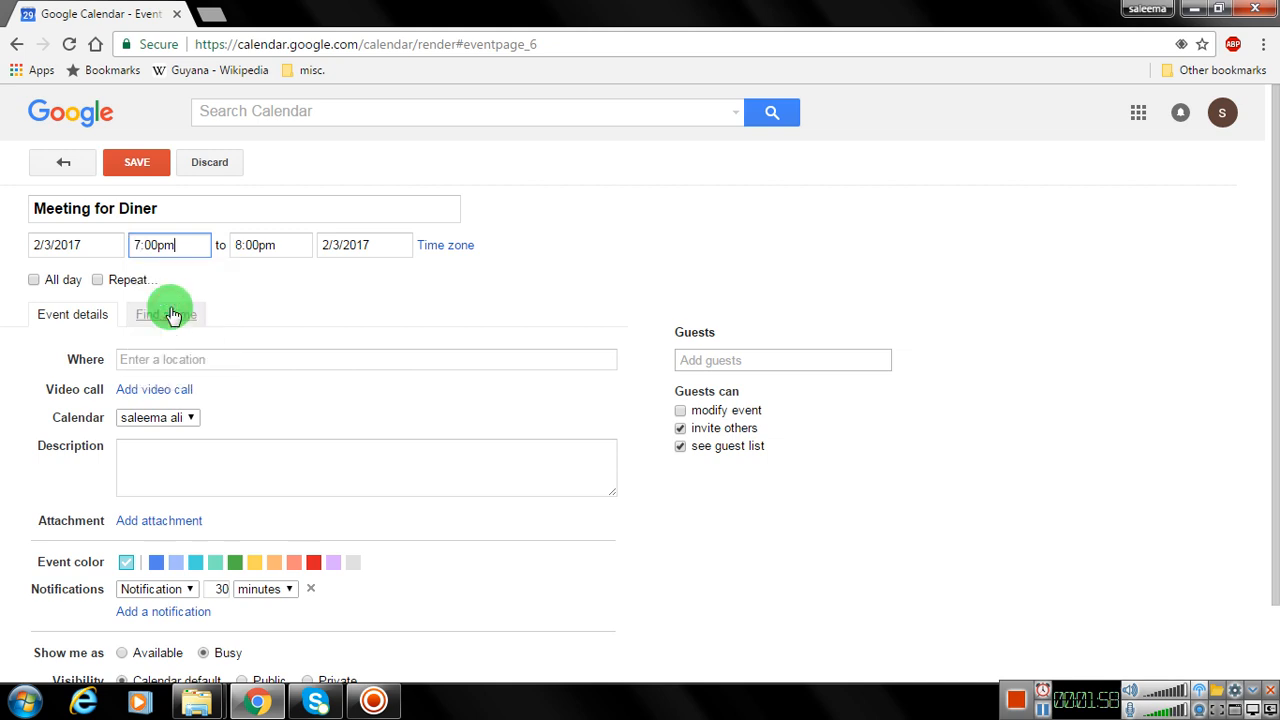
{"action": "left_click", "coordinate": [240, 246]}
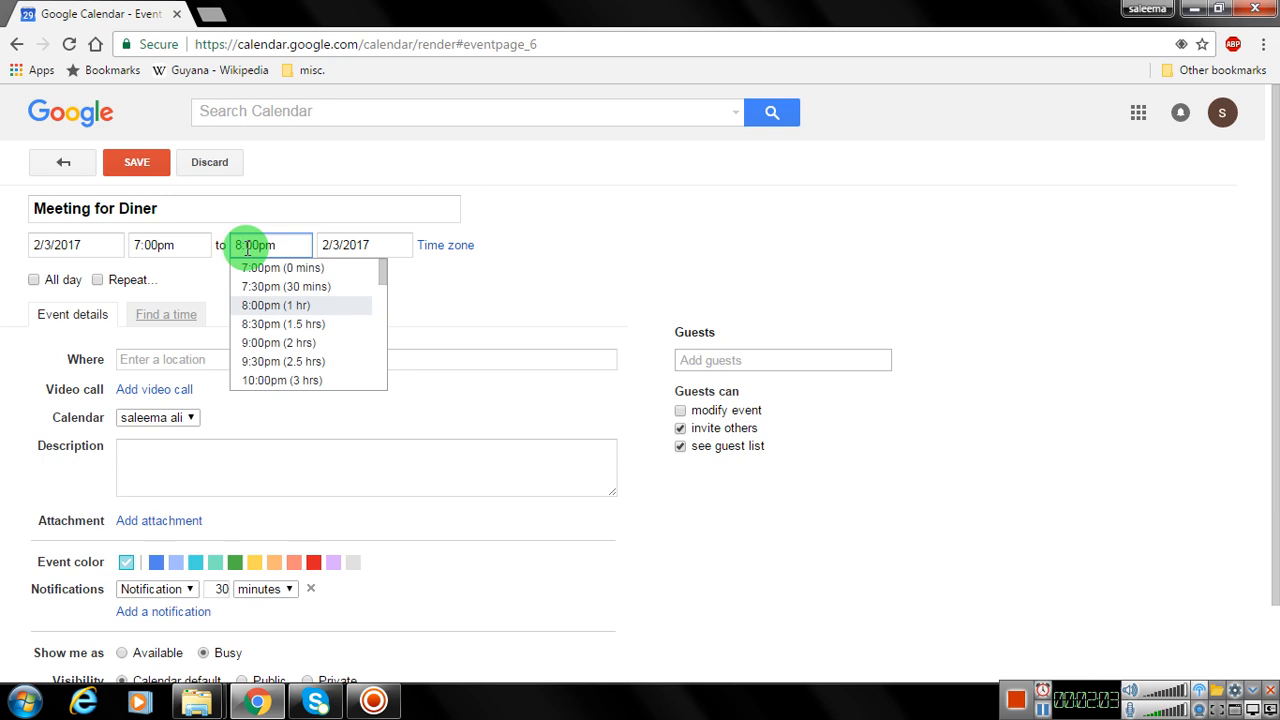
{"action": "key", "text": "BackSpace"}
{"action": "type", "text": "9"}
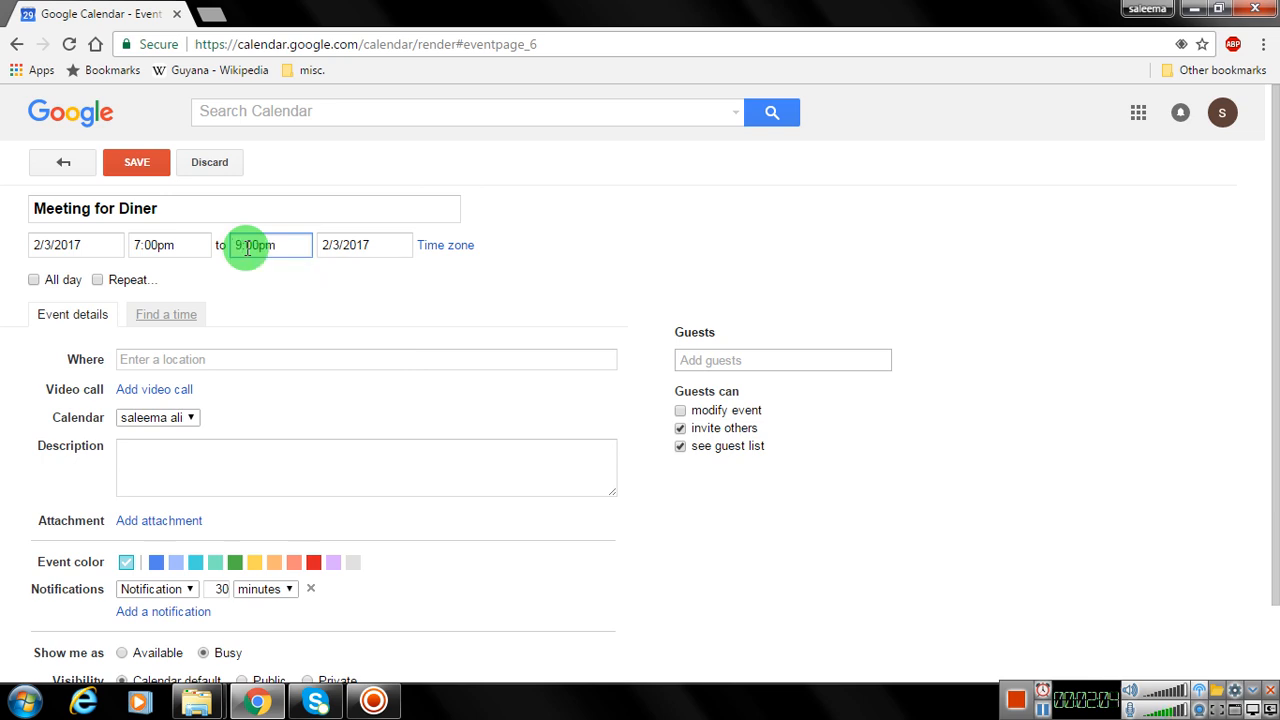
{"action": "left_click", "coordinate": [300, 279]}
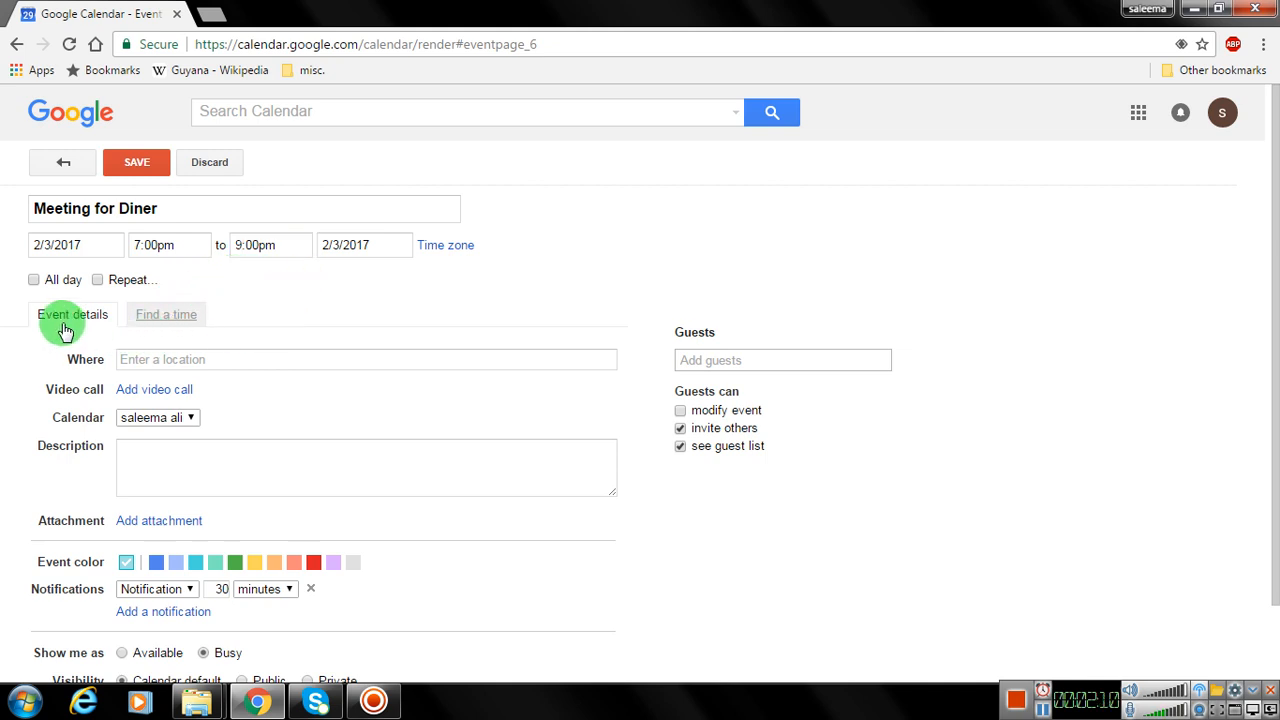
Step: Check the event's slot in the day schedule and set its location to Ottawa, ON, Canada
{"action": "left_click", "coordinate": [171, 314]}
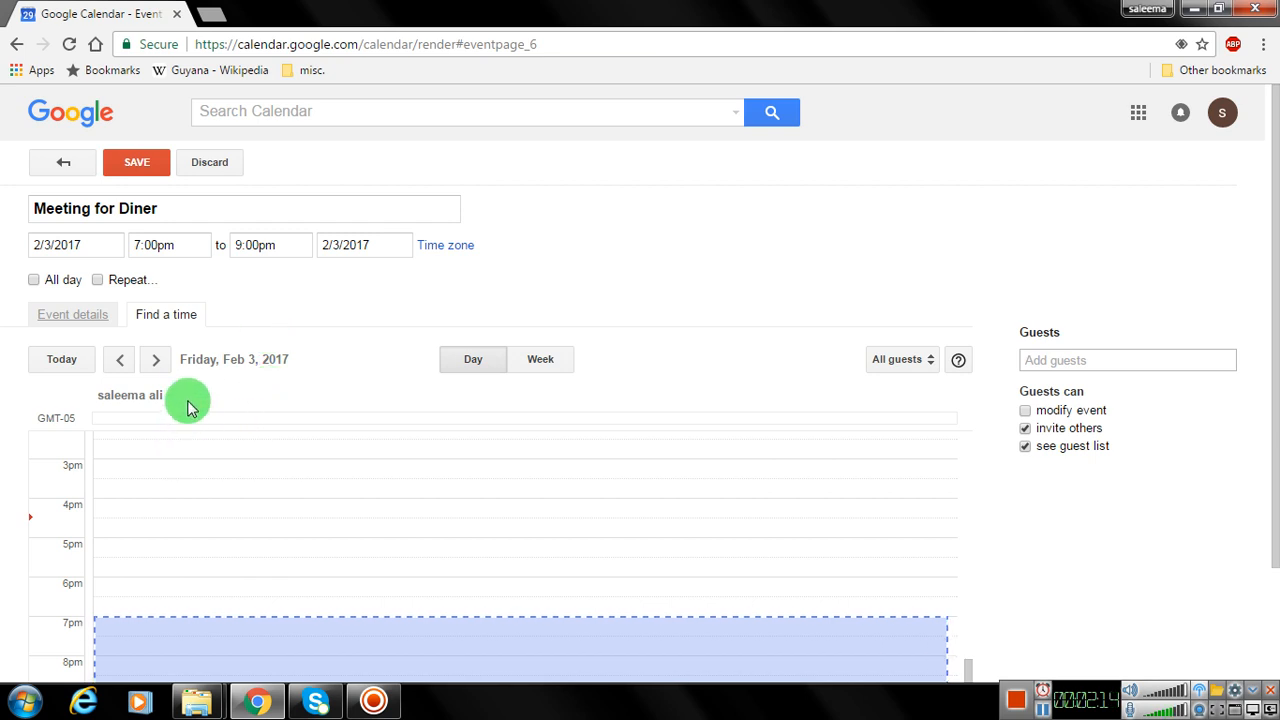
{"action": "left_click", "coordinate": [63, 316]}
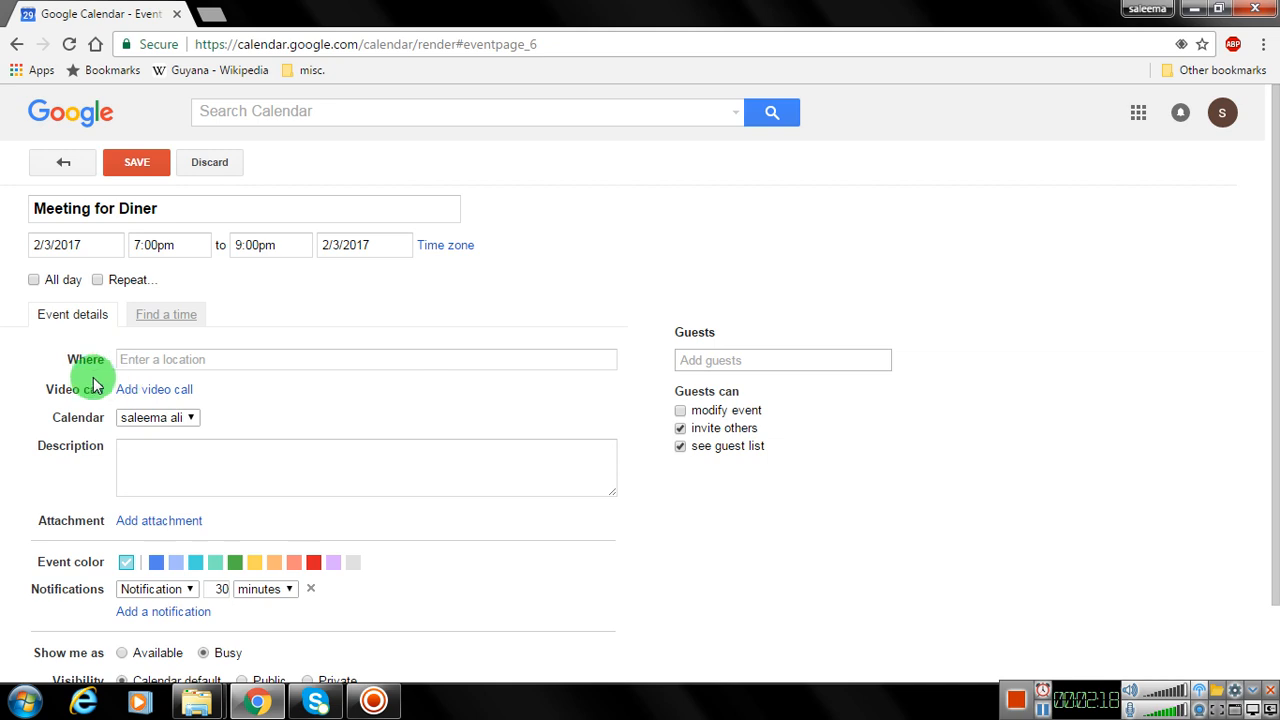
{"action": "left_click", "coordinate": [131, 359]}
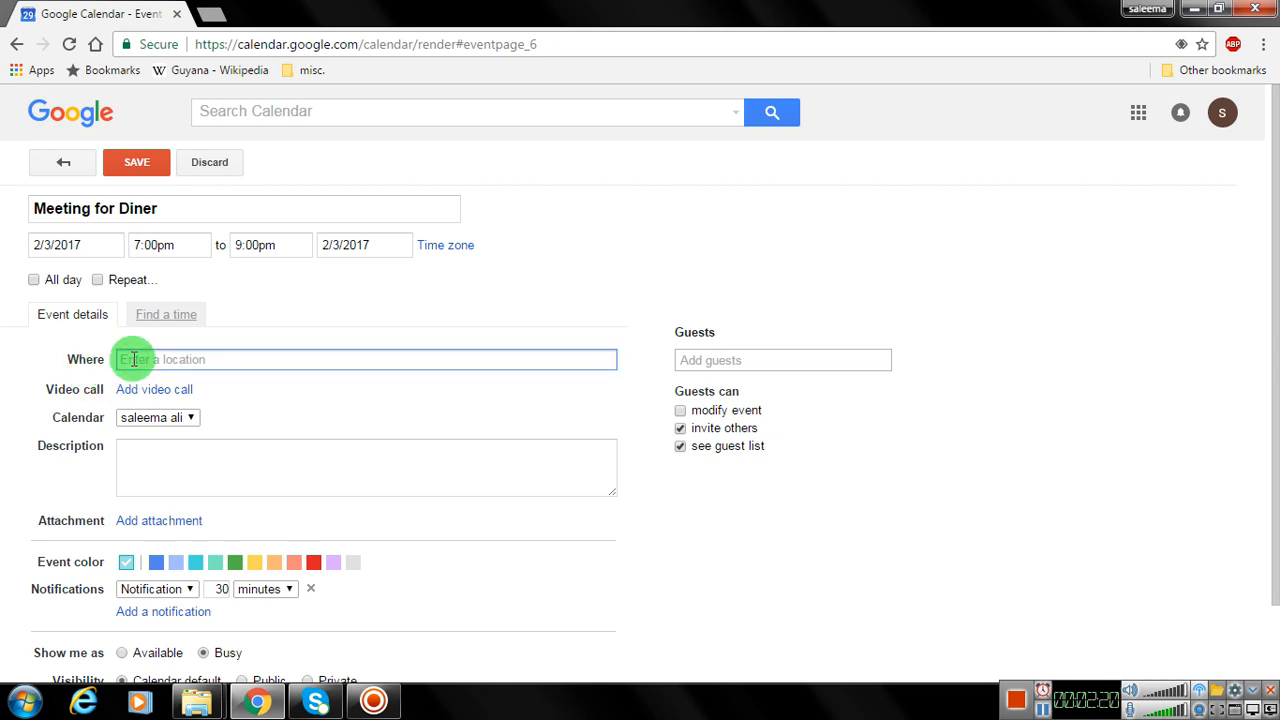
{"action": "type", "text": "ottawa"}
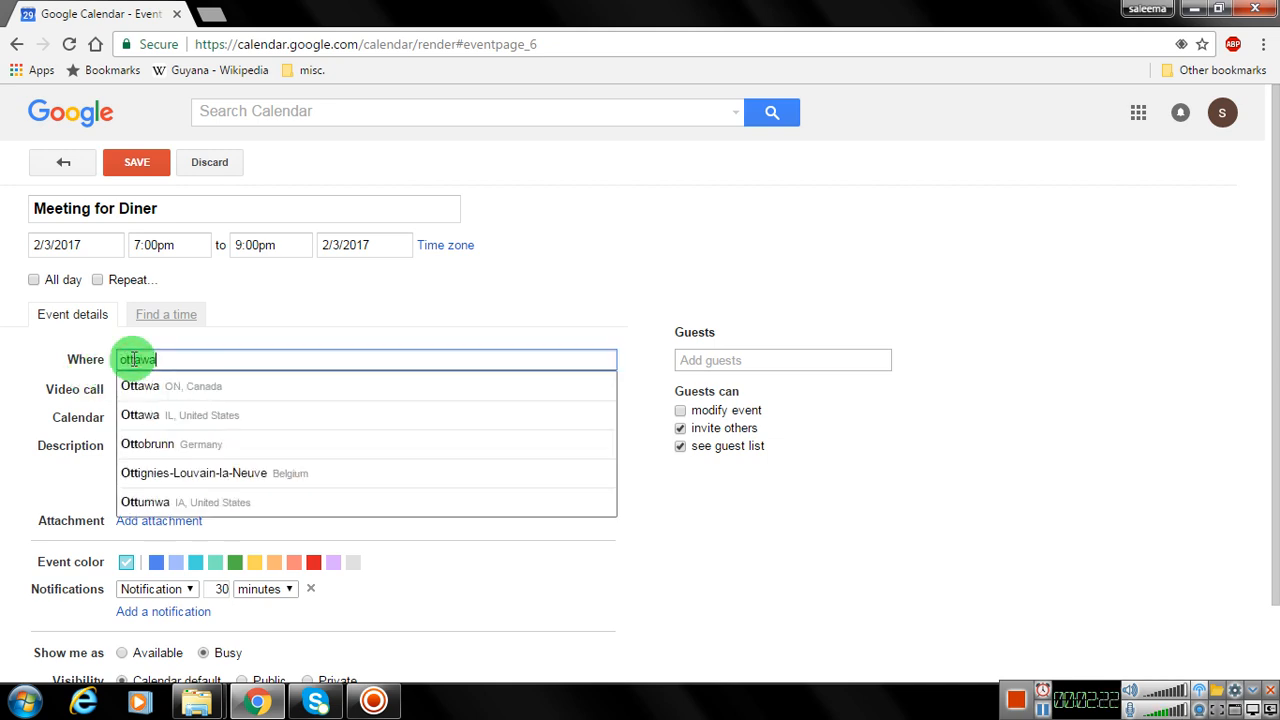
{"action": "left_click", "coordinate": [205, 386]}
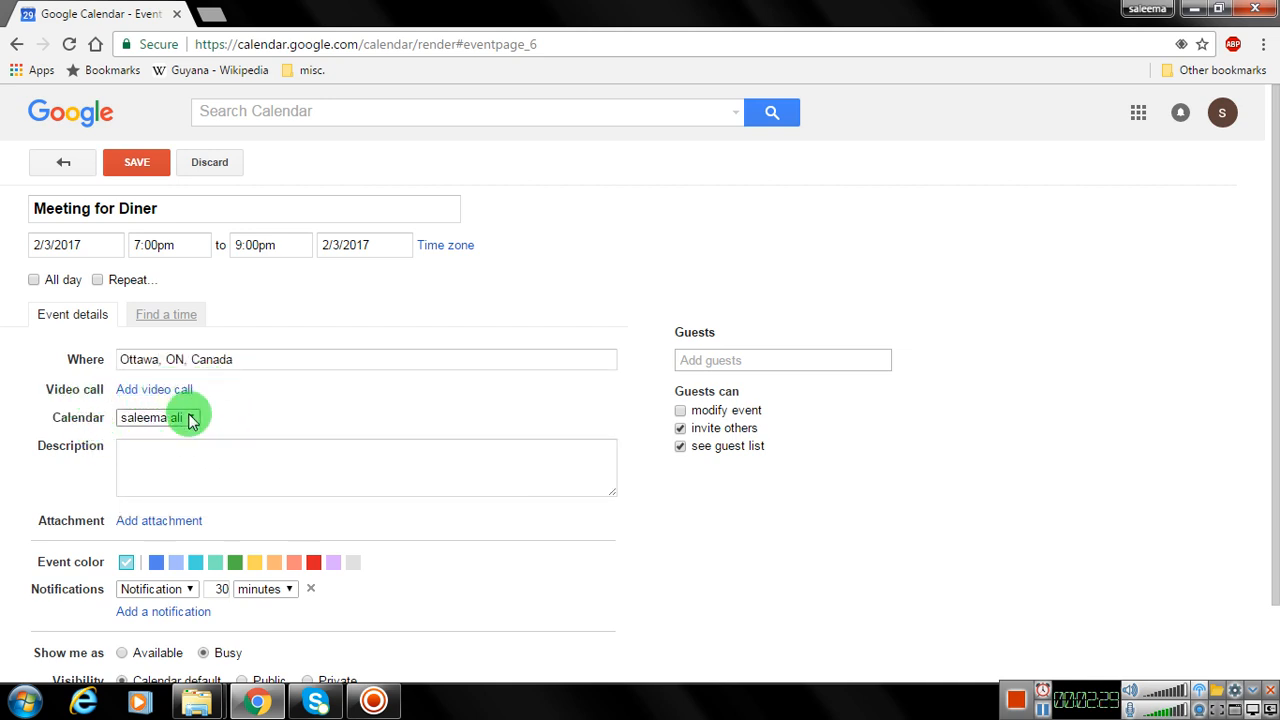
Step: Enter the event description "Mr. Important client for toys sales contract."
{"action": "left_click", "coordinate": [169, 450]}
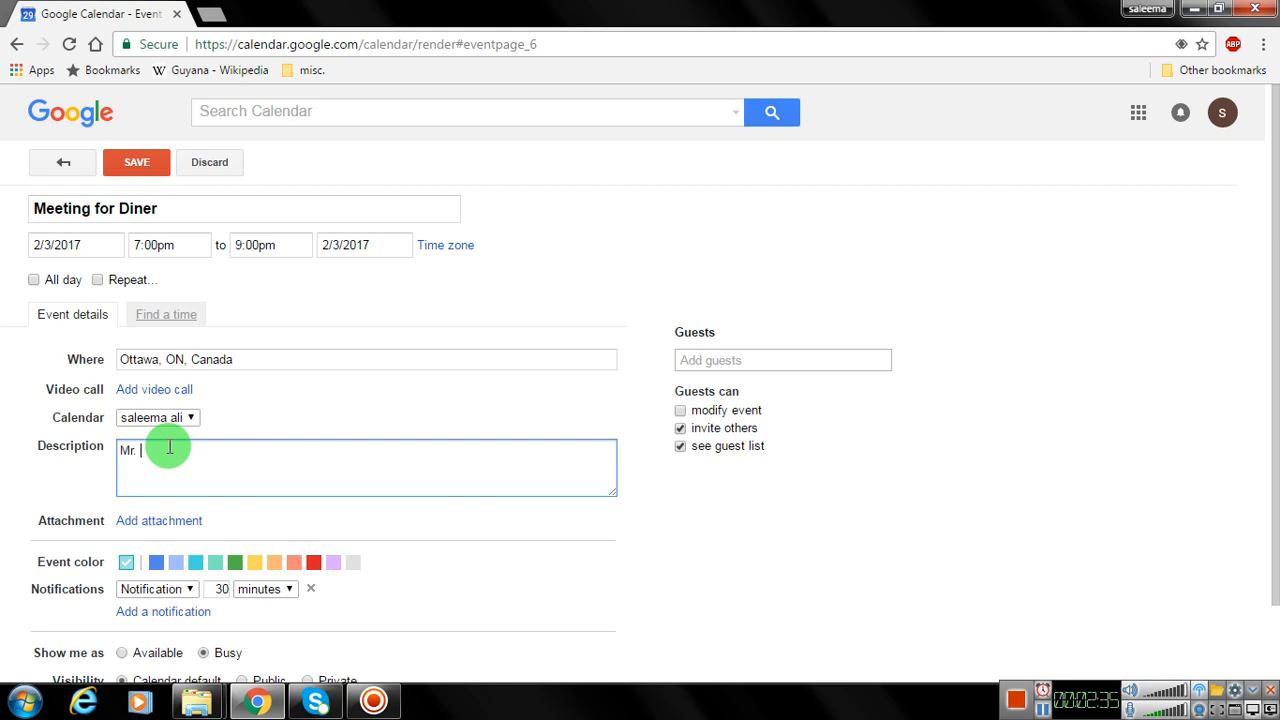
{"action": "type", "text": "Mr. Imm"}
{"action": "type", "text": "ortant"}
{"action": "type", "text": "t"}
{"action": "type", "text": "ys"}
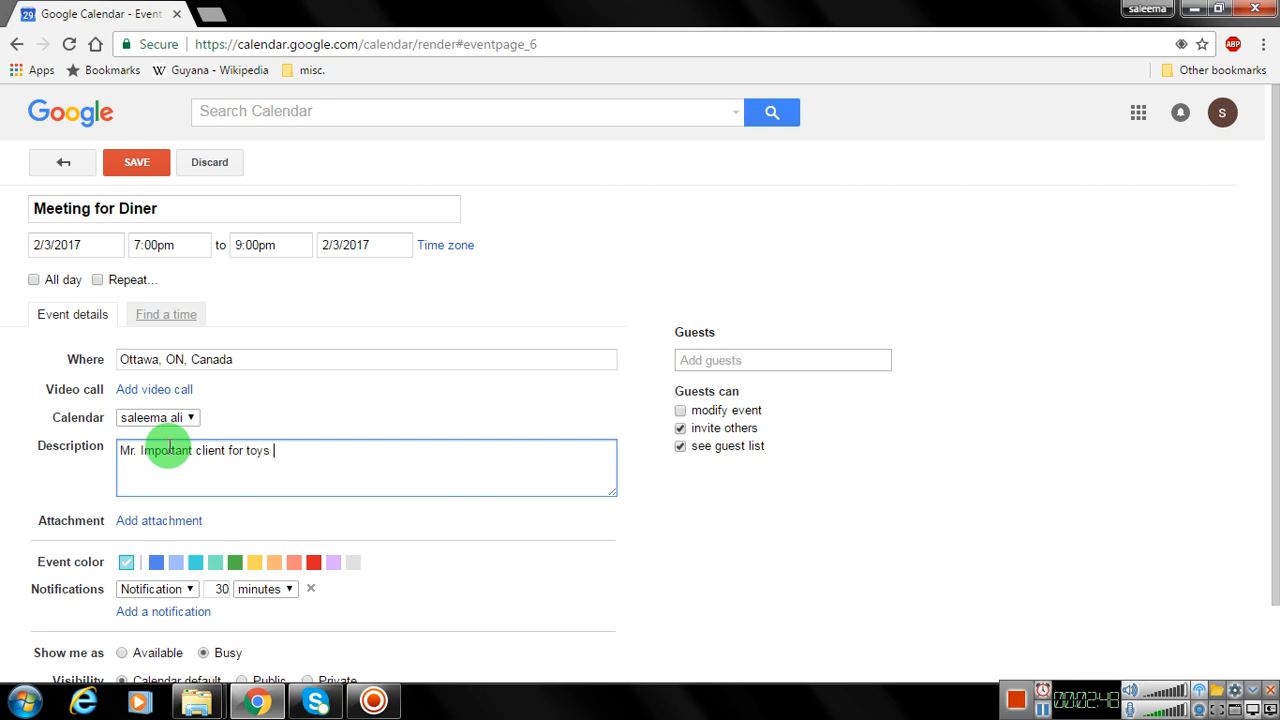
{"action": "type", "text": " sales contract."}
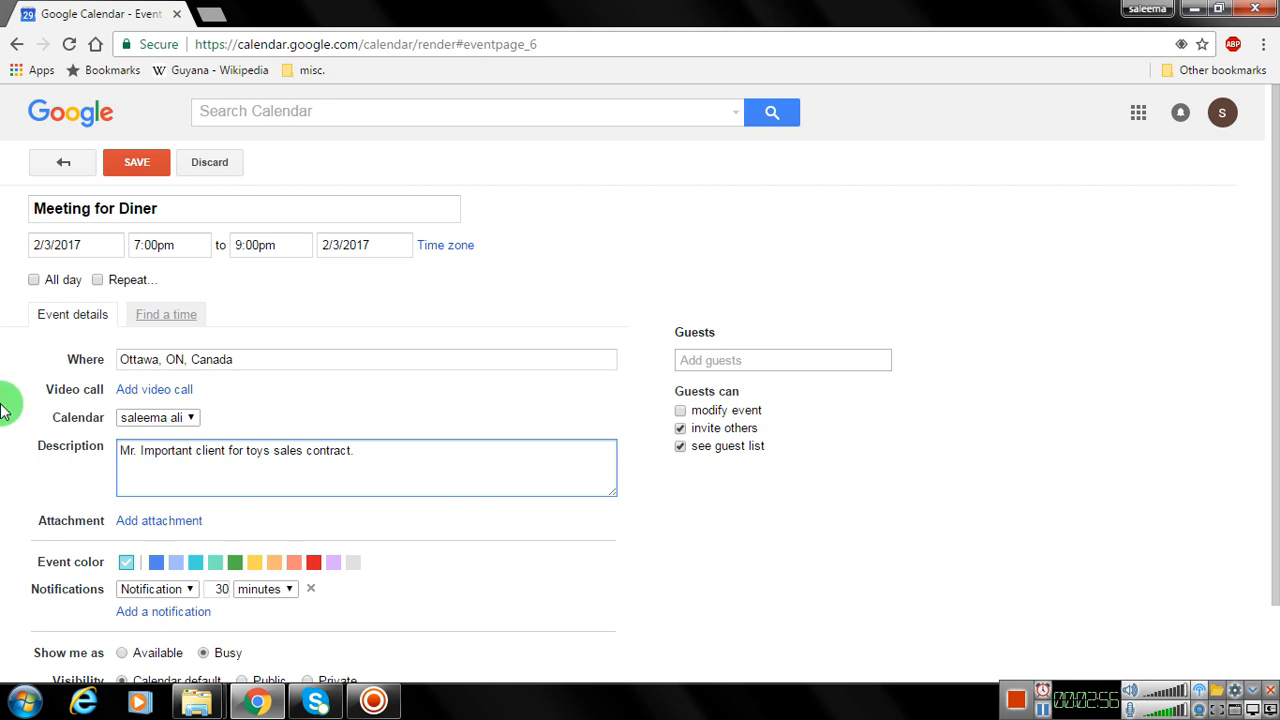
Step: Give the event the green colour and change its notification's time unit to hours
{"action": "scroll", "coordinate": [40, 431], "scroll_direction": "down", "scroll_amount": 1}
{"action": "left_click", "coordinate": [234, 475]}
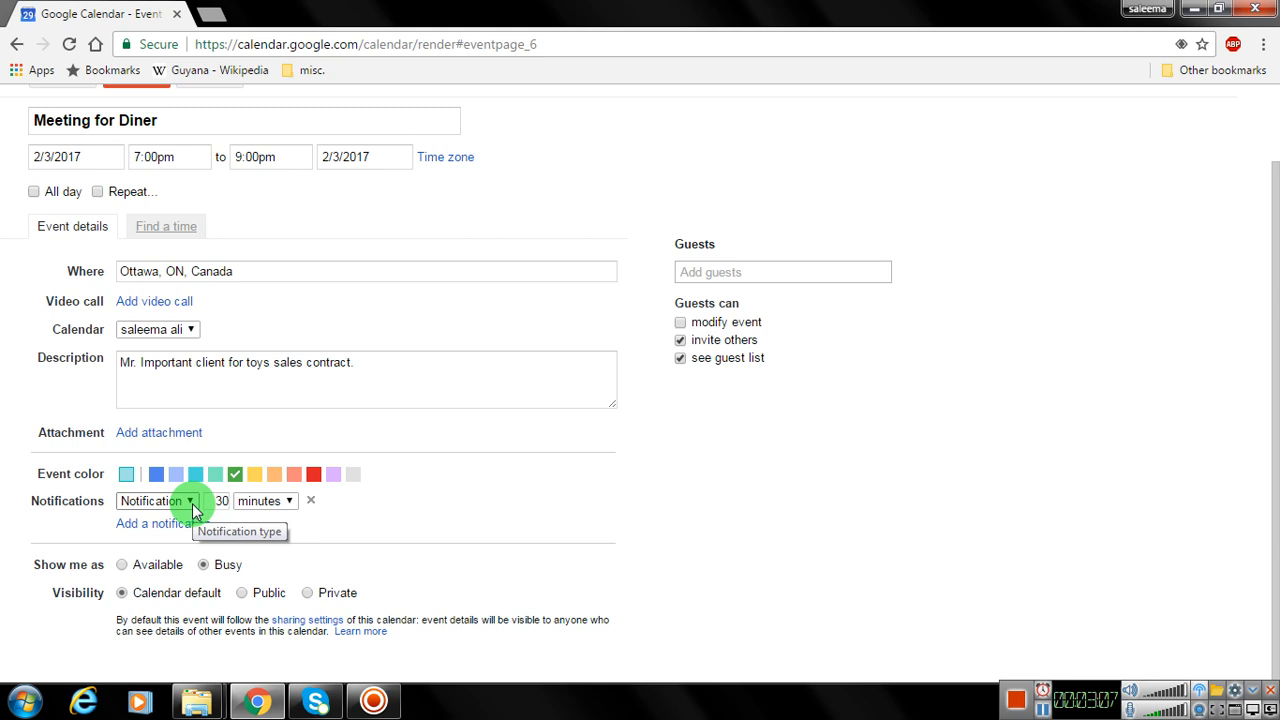
{"action": "left_click", "coordinate": [288, 501]}
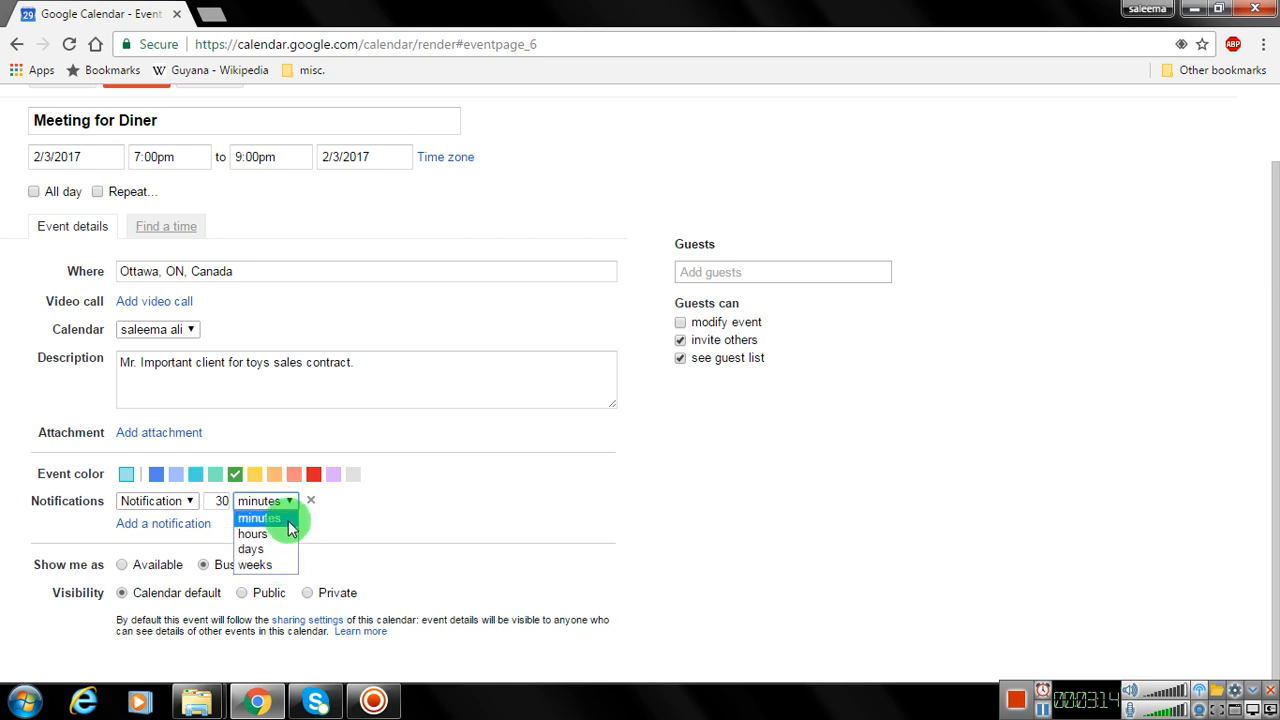
{"action": "left_click", "coordinate": [280, 535]}
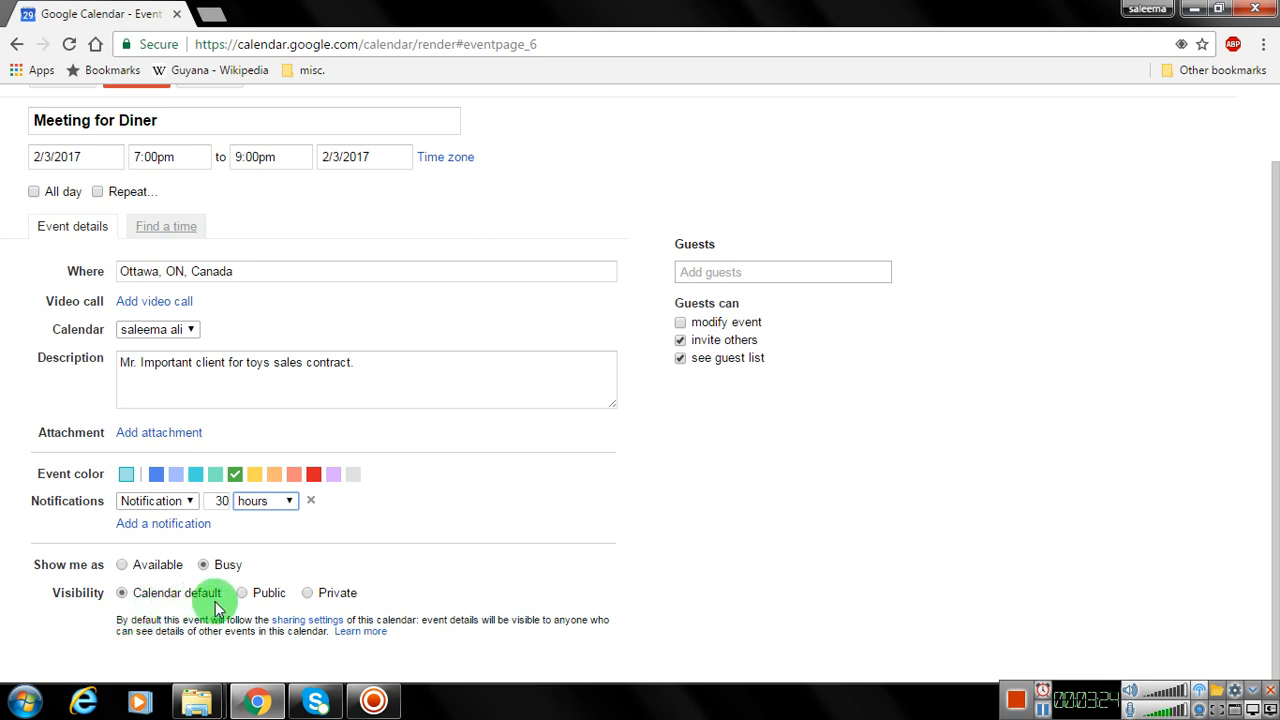
Step: Set the event's visibility to Private and save the event
{"action": "left_click", "coordinate": [309, 594]}
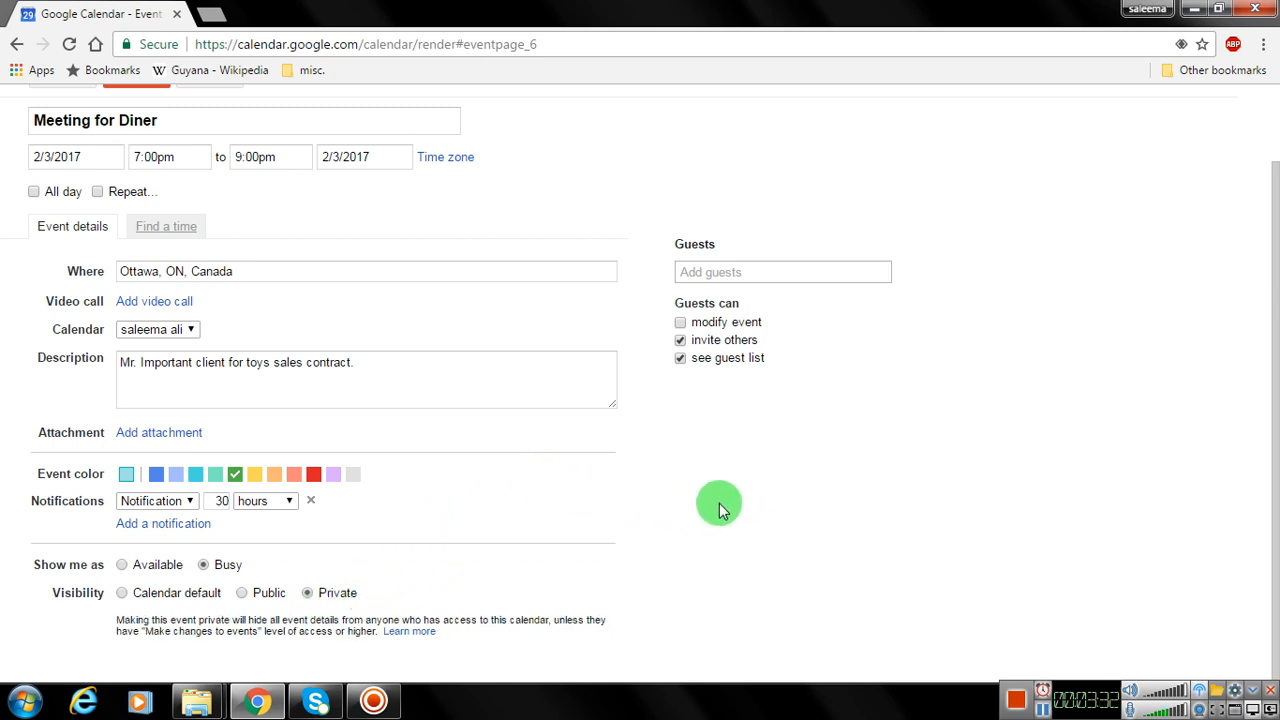
{"action": "scroll", "coordinate": [721, 502], "scroll_direction": "up", "scroll_amount": 2}
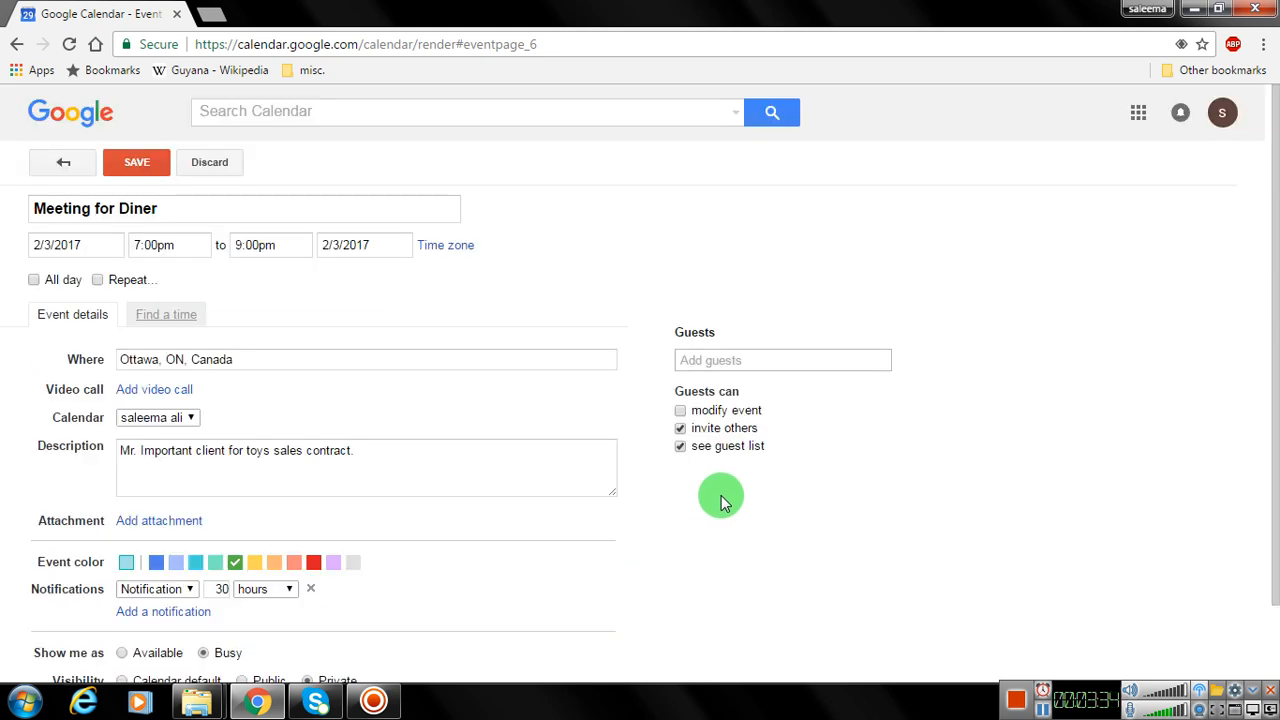
{"action": "left_click", "coordinate": [136, 168]}
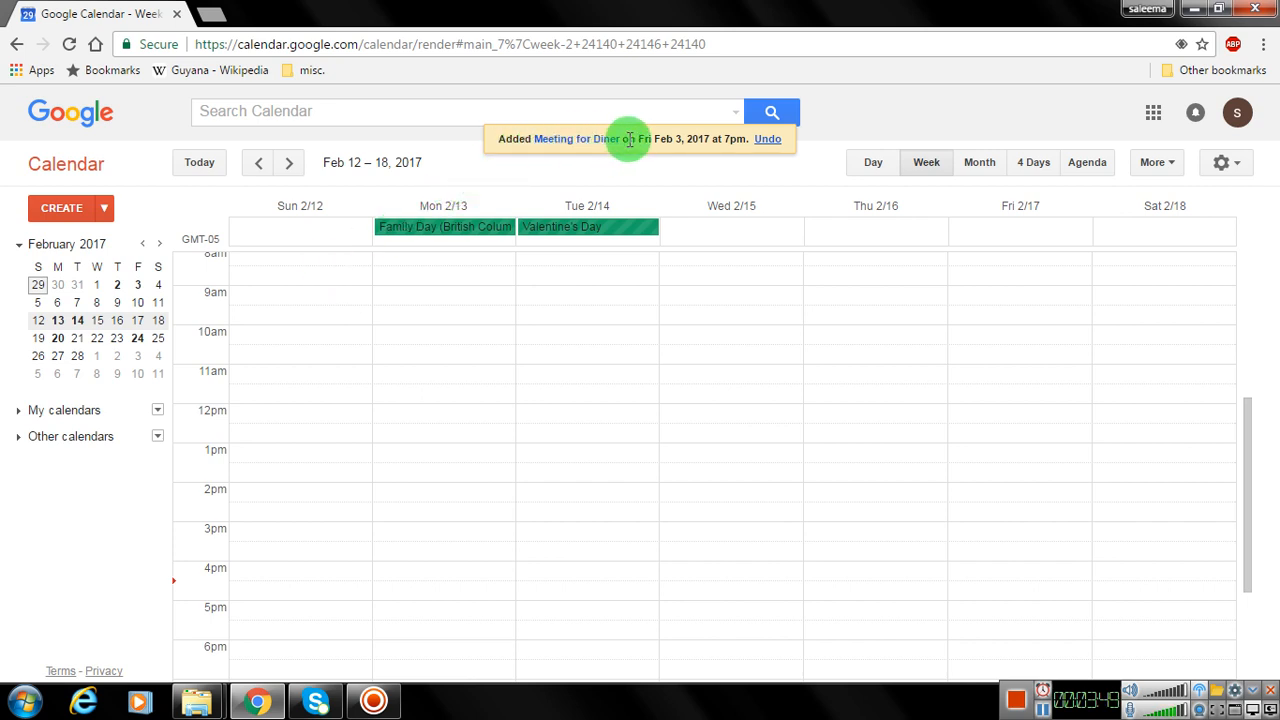
Step: Review the additional actions offered for the saved event, and return to the calendar week of Jan 29 – Feb 4, 2017
{"action": "left_click", "coordinate": [579, 142]}
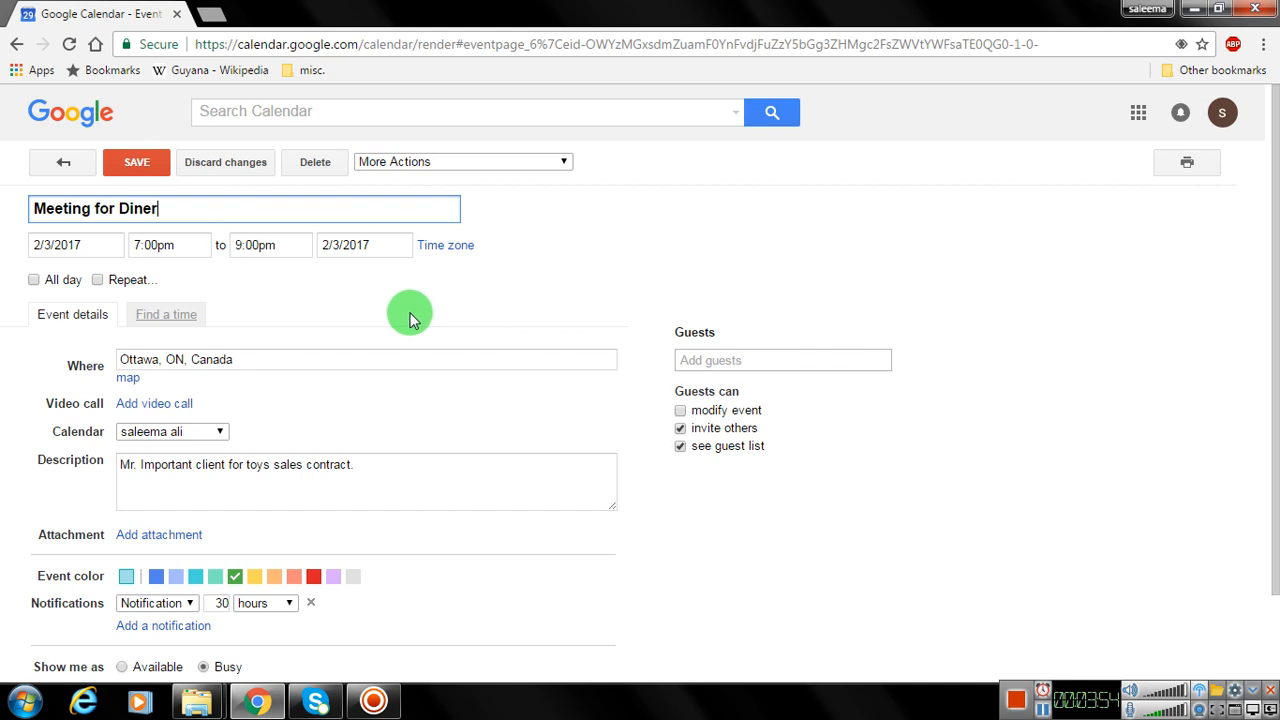
{"action": "left_click", "coordinate": [565, 162]}
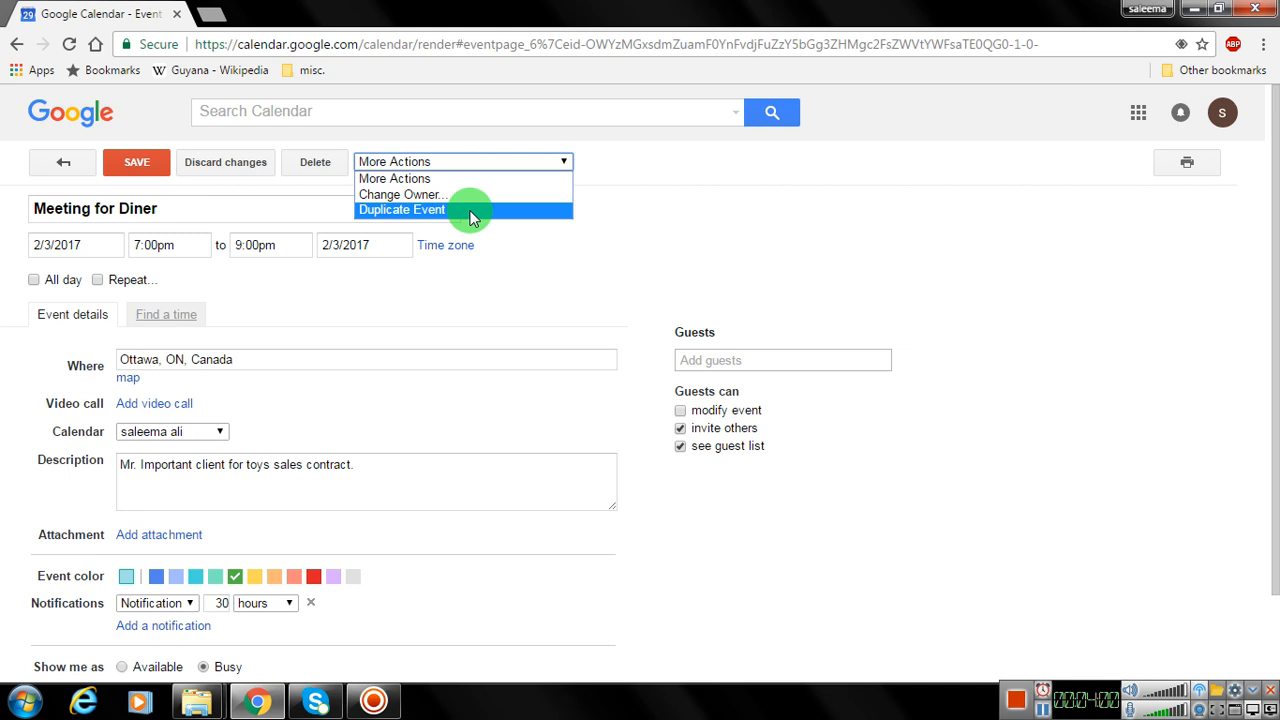
{"action": "left_click", "coordinate": [63, 162]}
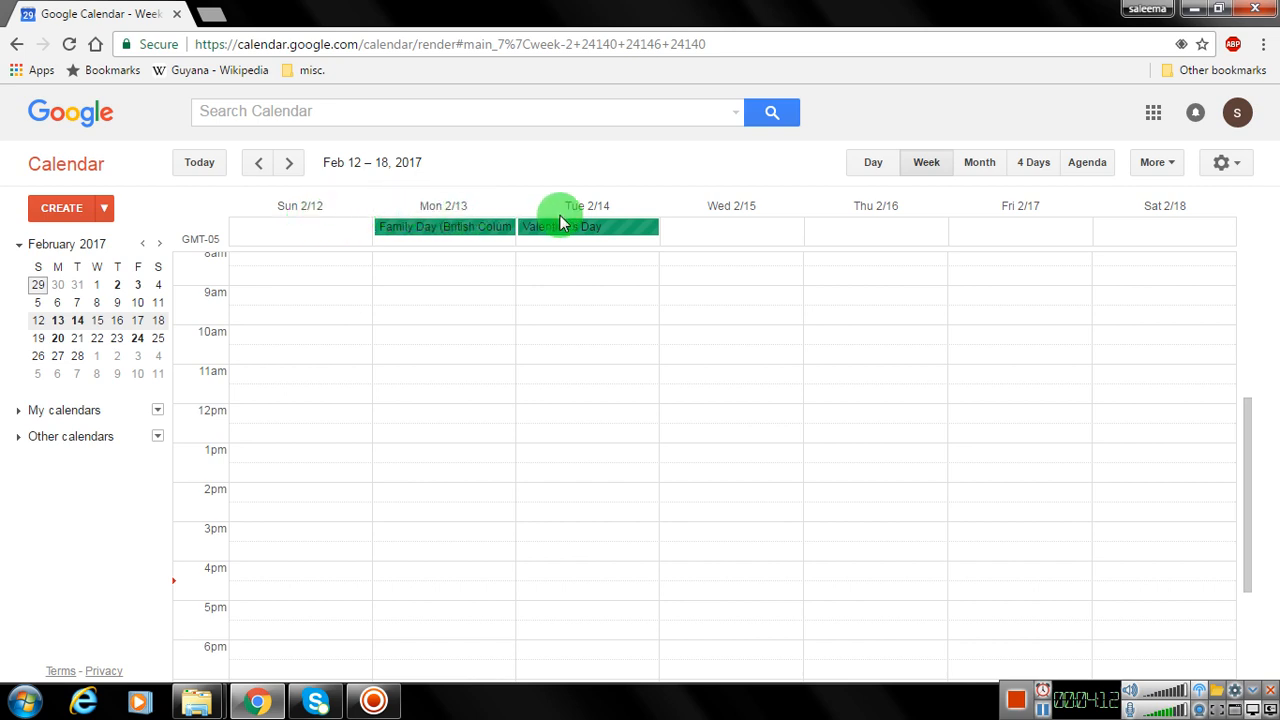
{"action": "left_click", "coordinate": [258, 162]}
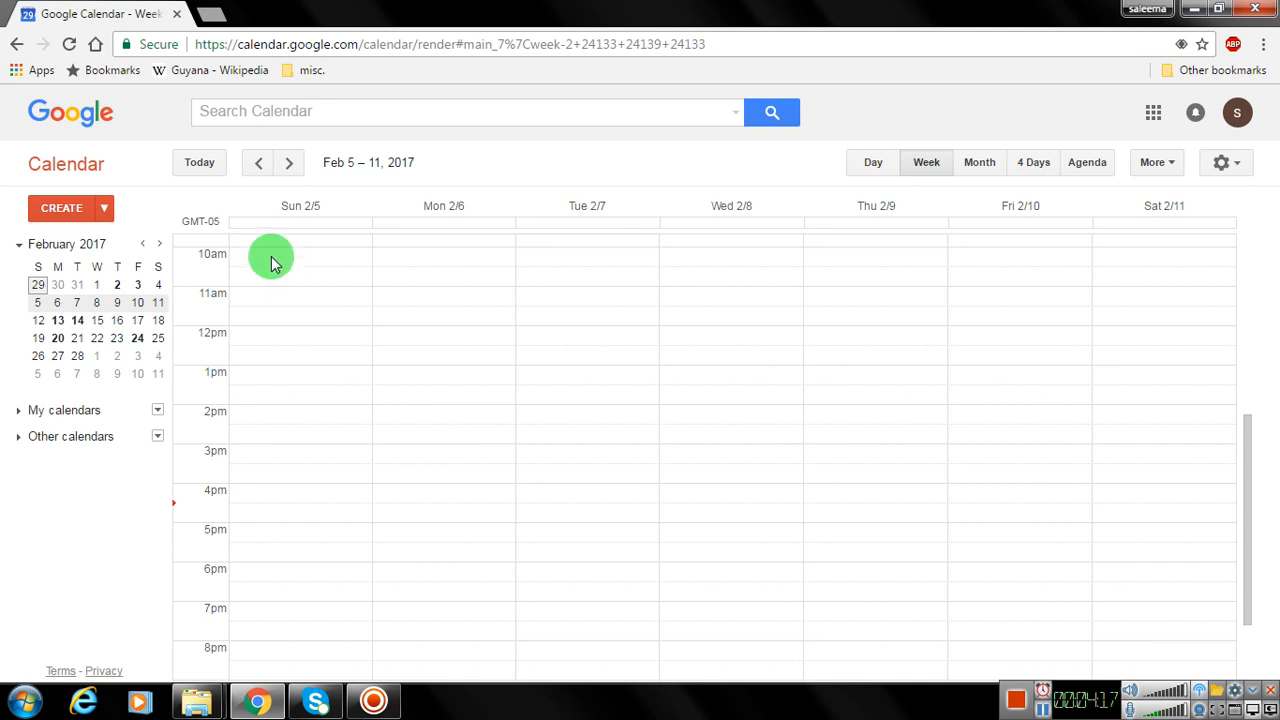
{"action": "left_click", "coordinate": [259, 164]}
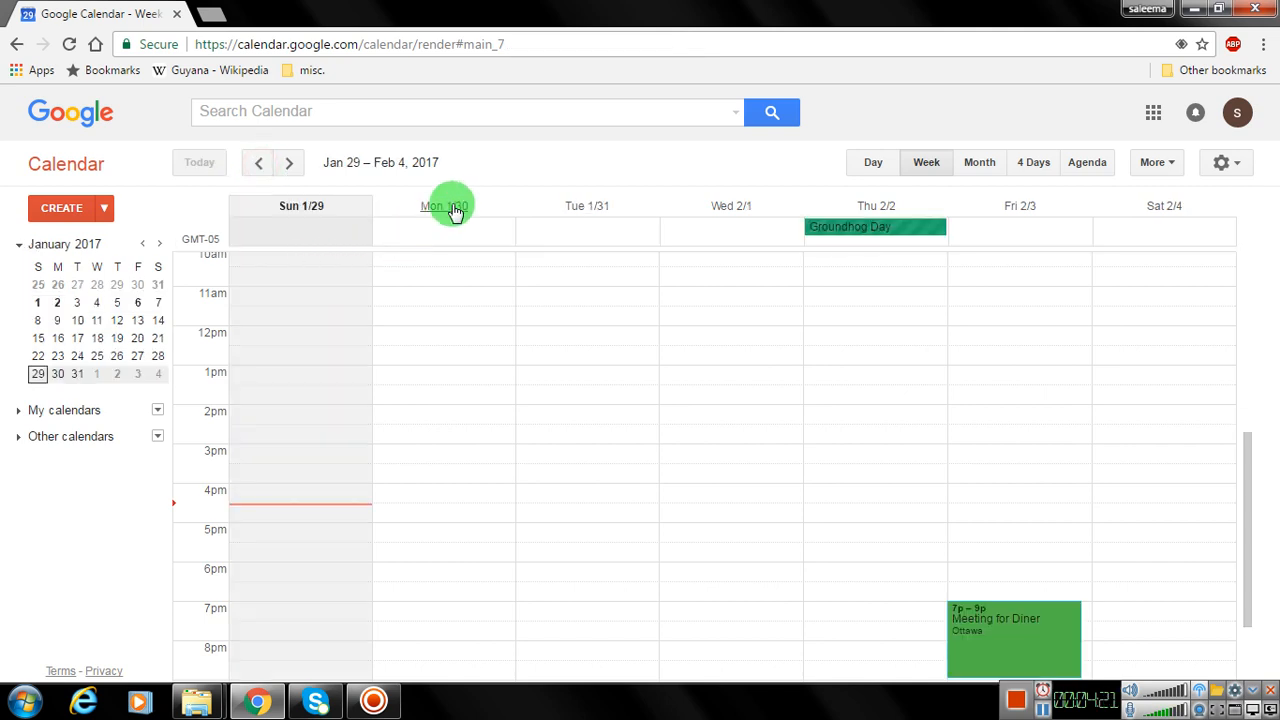
Step: View the Meeting for Diner event in the day view of Friday, Feb 3, 2017, and in the week and month views
{"action": "left_click", "coordinate": [1024, 208]}
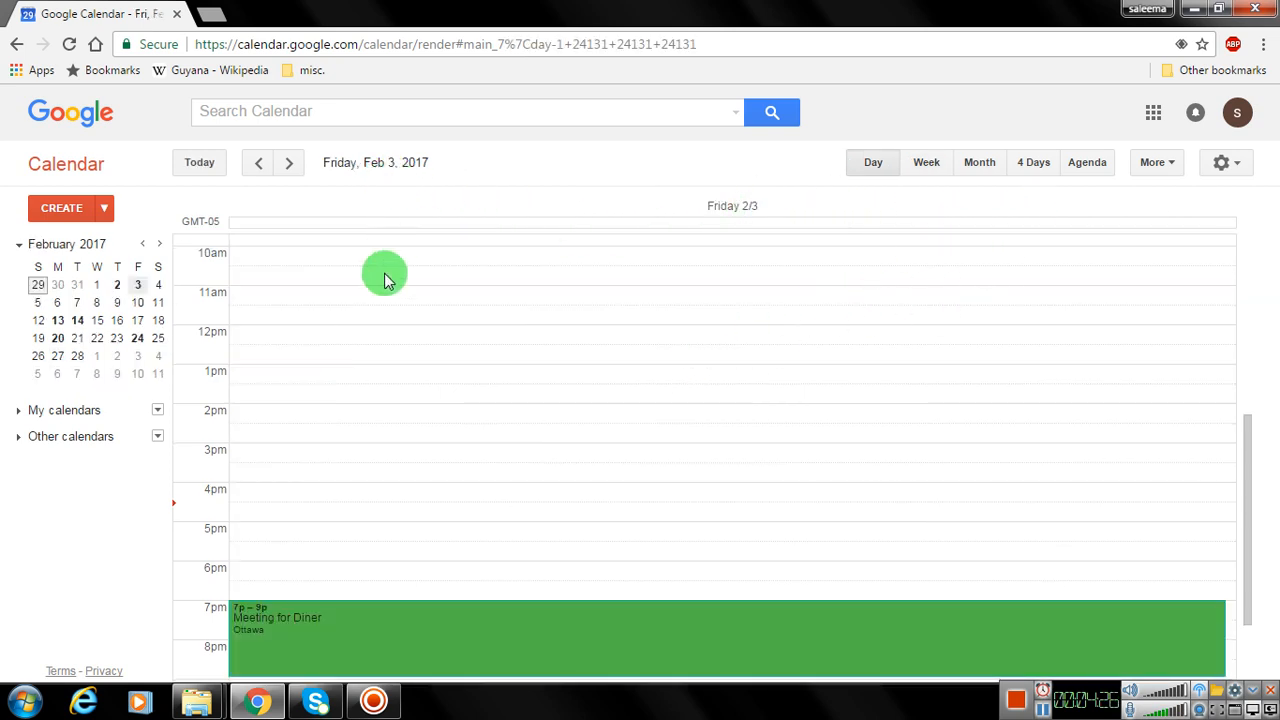
{"action": "scroll", "coordinate": [443, 490], "scroll_direction": "down", "scroll_amount": 3}
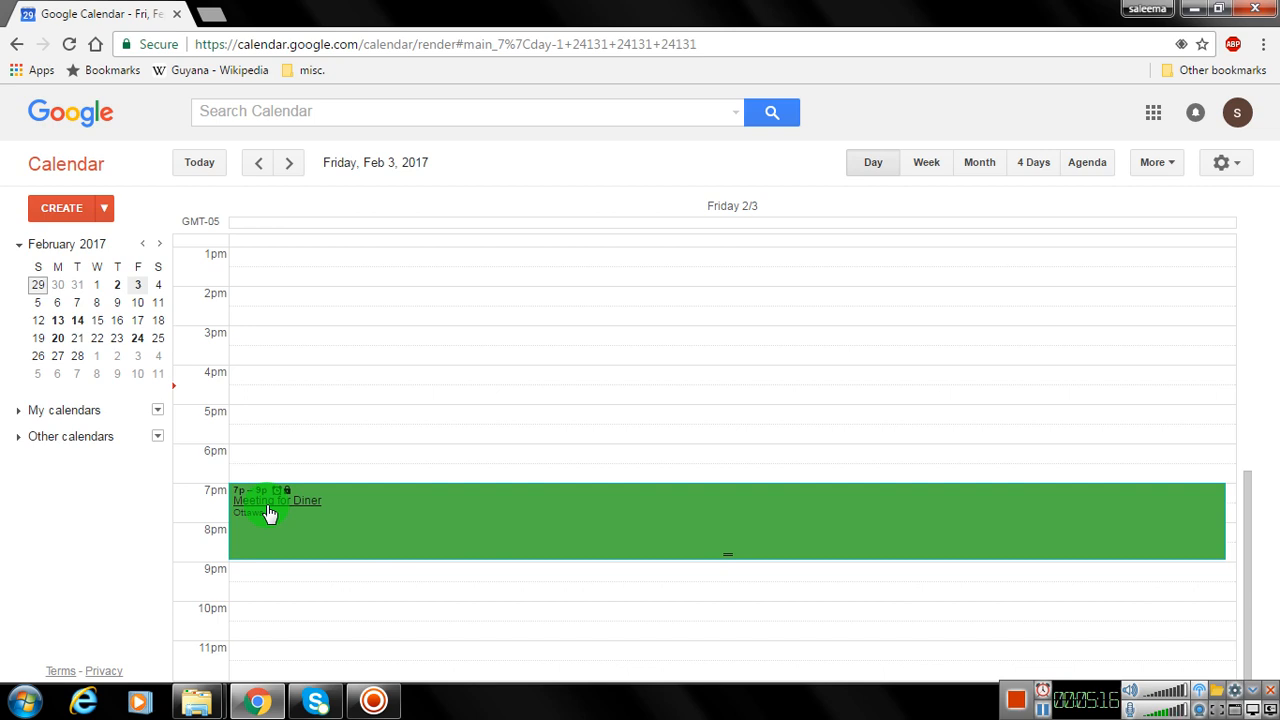
{"action": "left_click", "coordinate": [871, 158]}
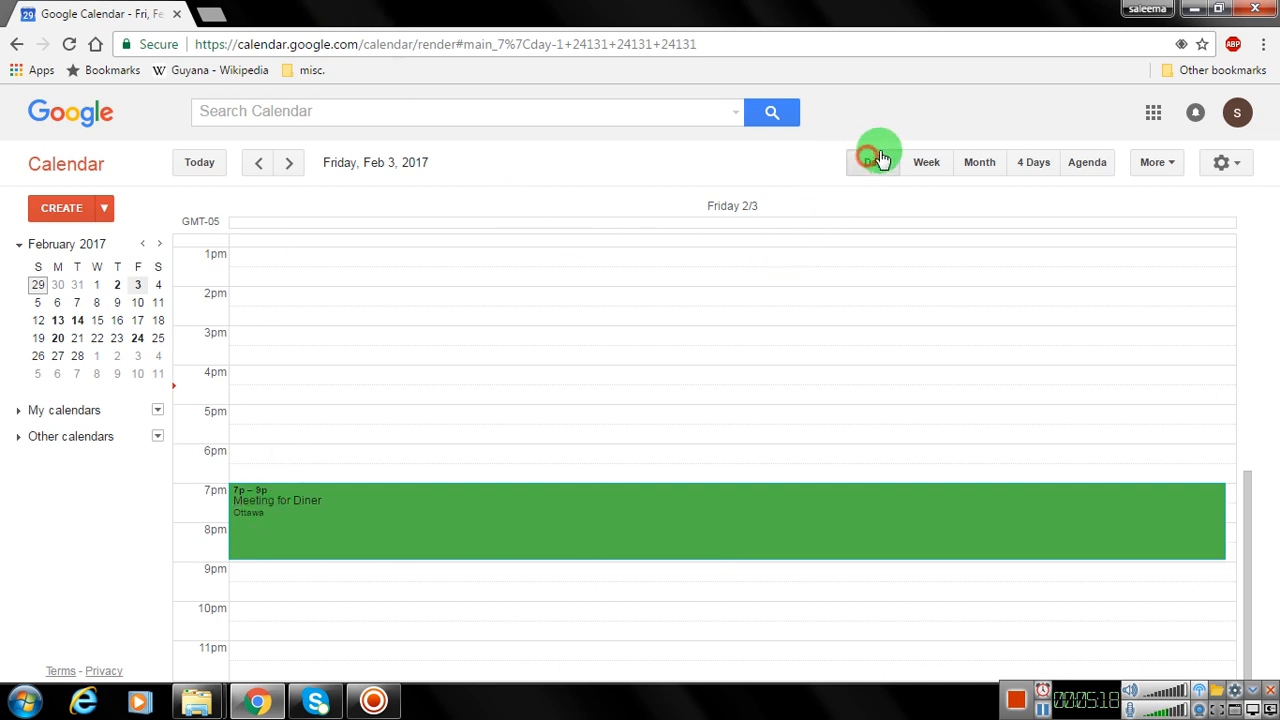
{"action": "left_click", "coordinate": [932, 159]}
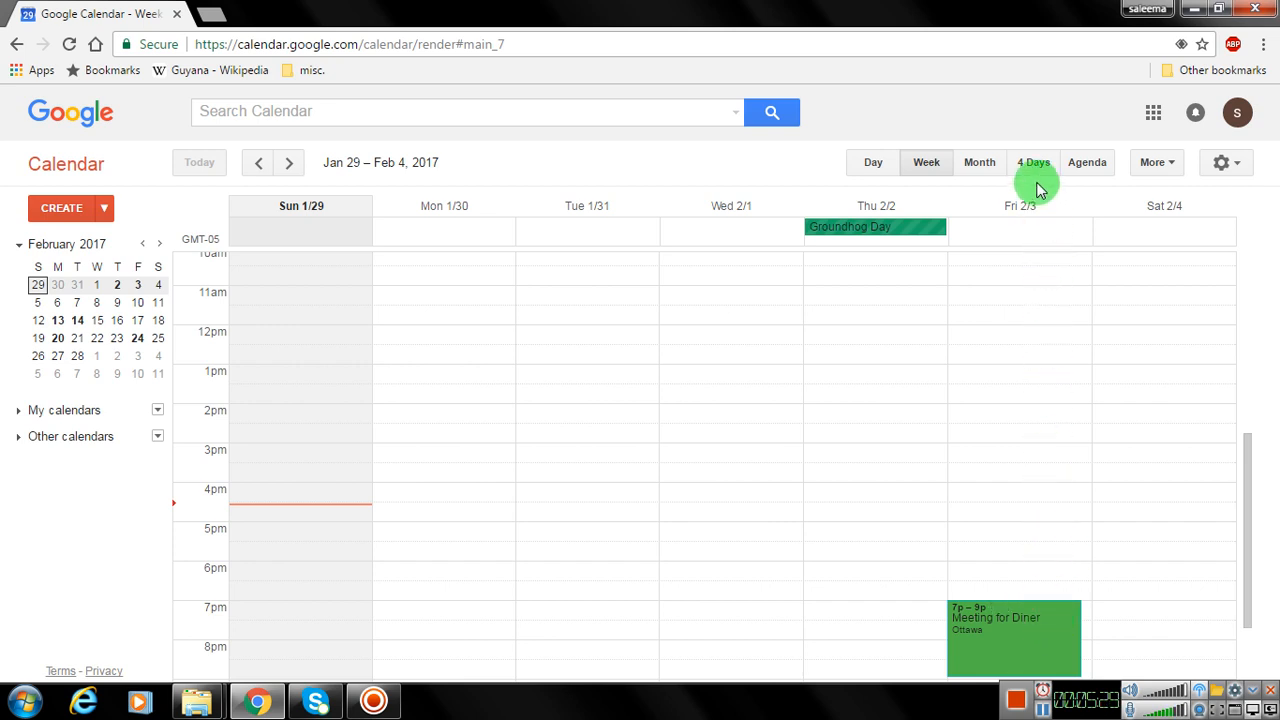
{"action": "left_click", "coordinate": [983, 164]}
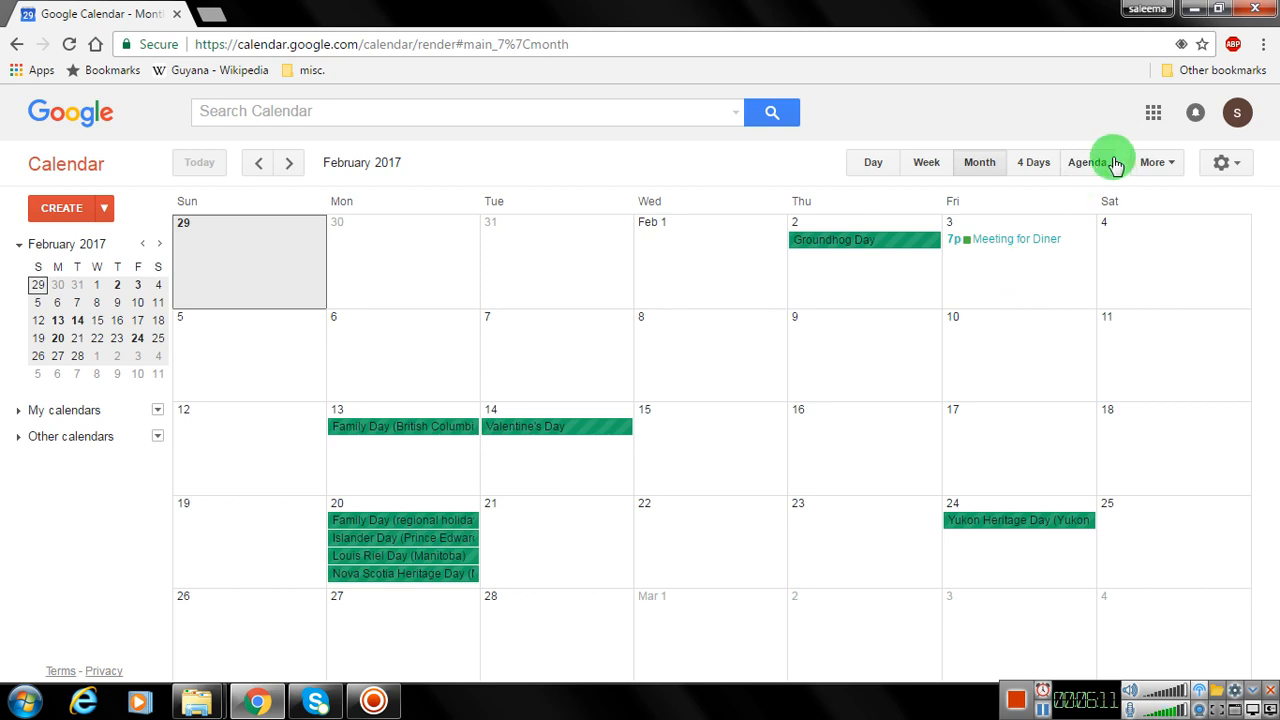
Step: Look through the extra calendar options, settings choices, Google apps, notifications and My calendars options
{"action": "left_click", "coordinate": [1172, 165]}
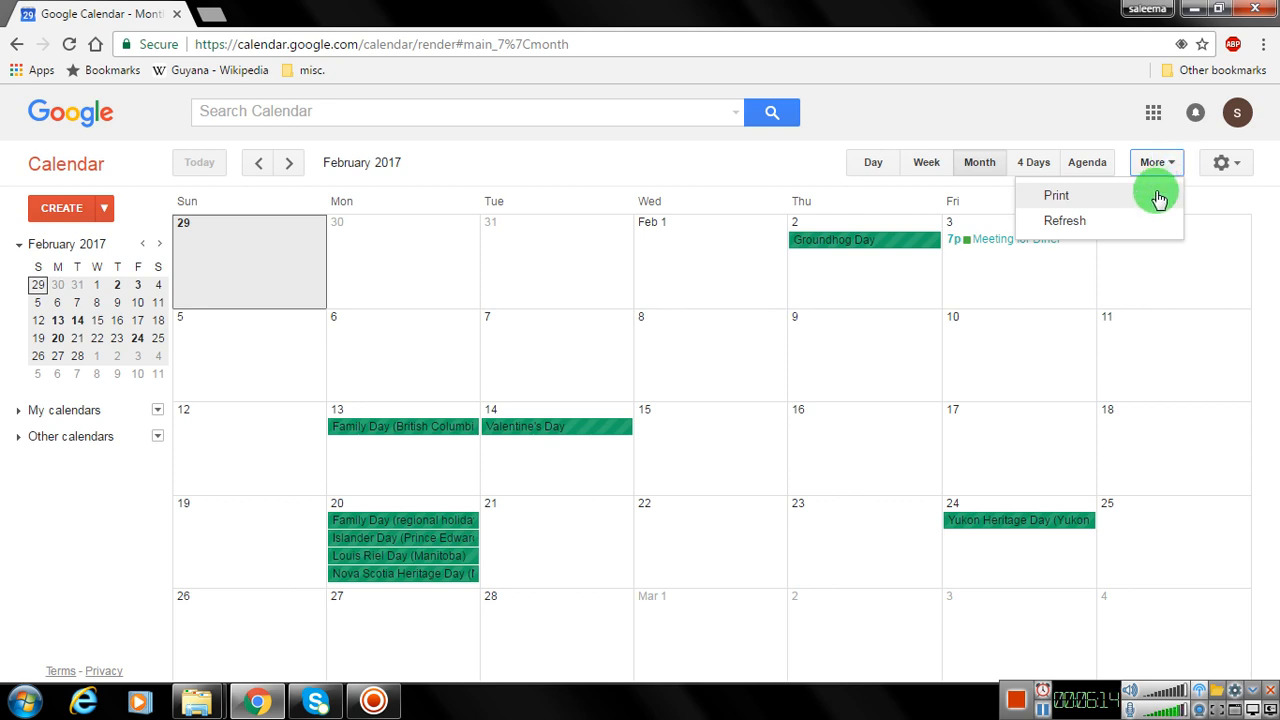
{"action": "left_click", "coordinate": [1224, 164]}
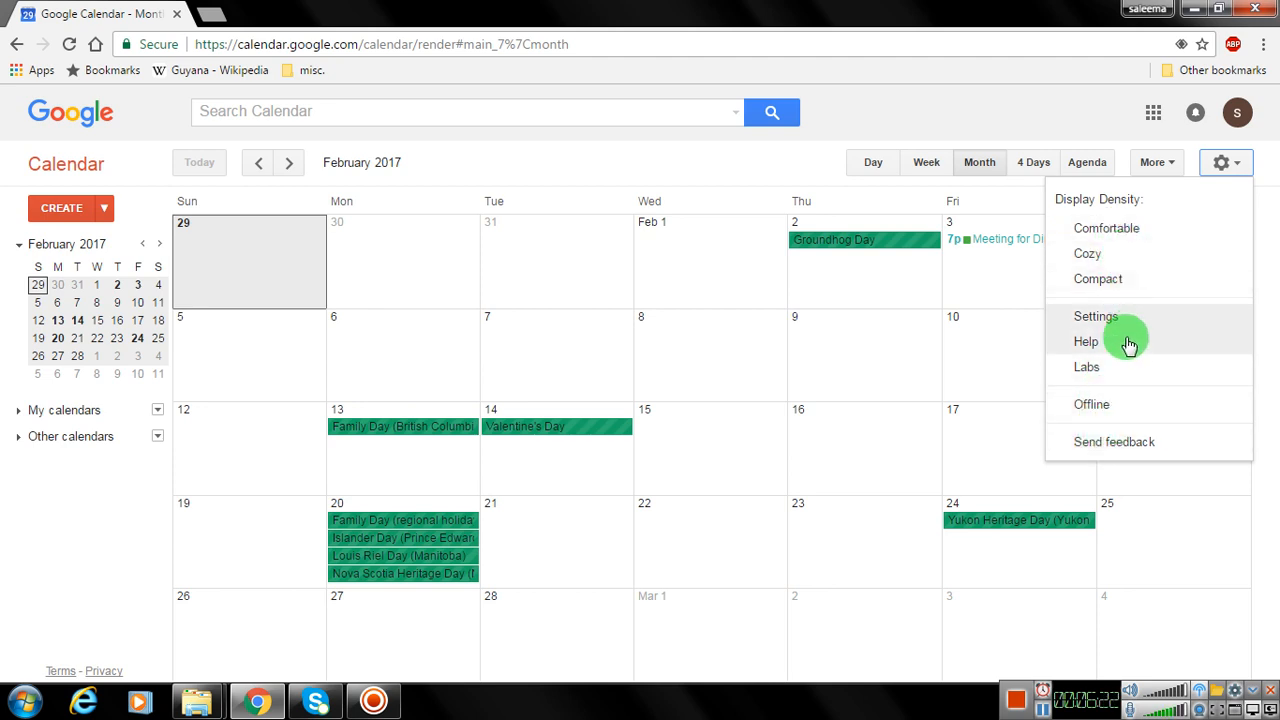
{"action": "left_click", "coordinate": [1155, 113]}
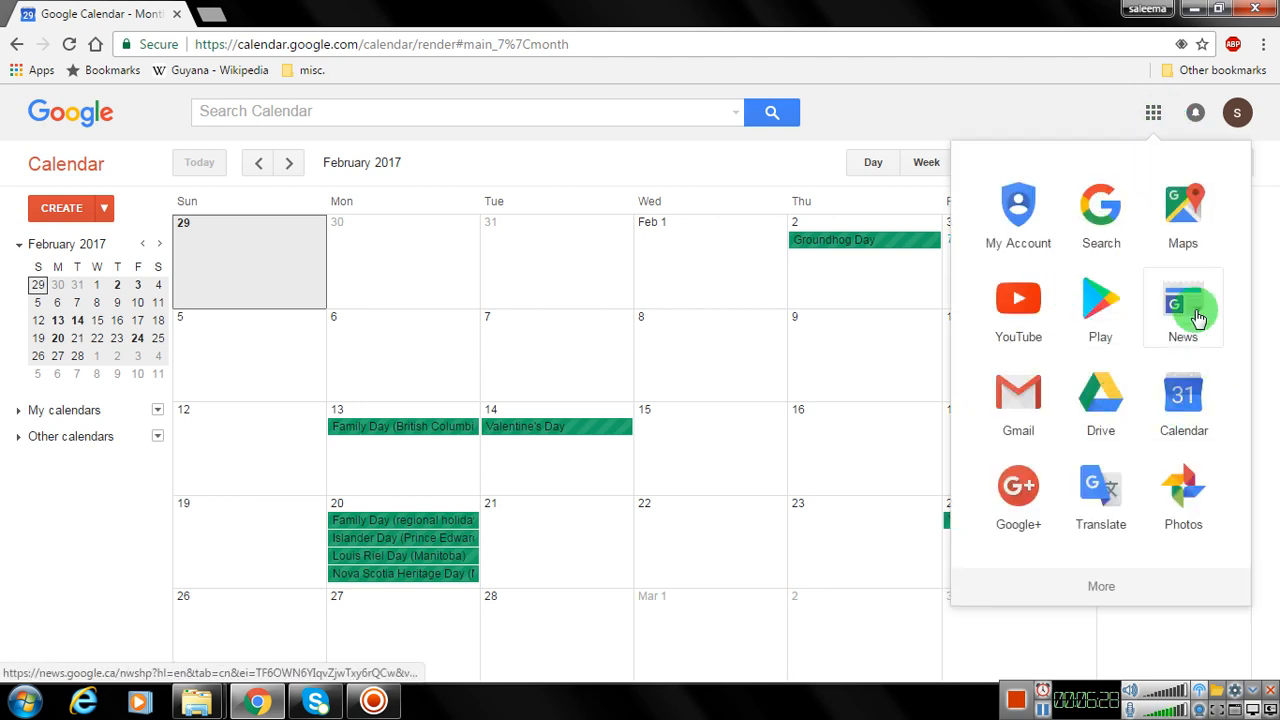
{"action": "left_click", "coordinate": [1196, 114]}
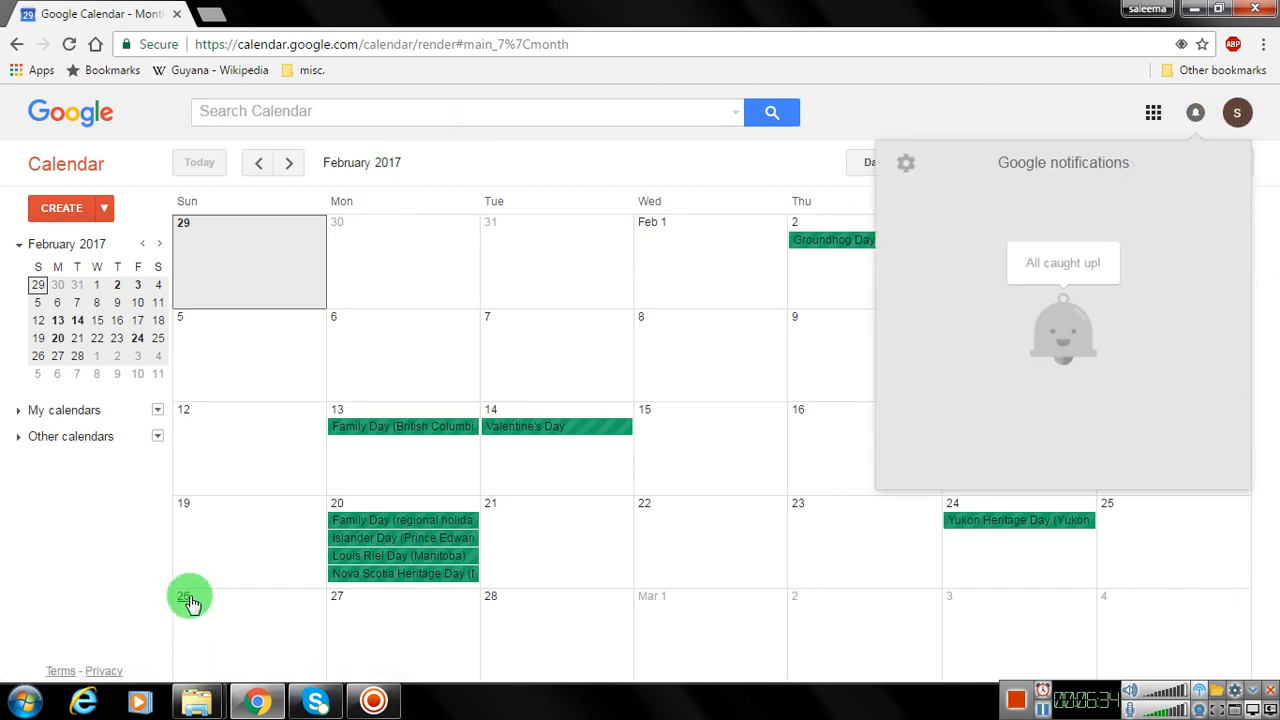
{"action": "left_click", "coordinate": [157, 410]}
{"action": "left_click", "coordinate": [158, 411]}
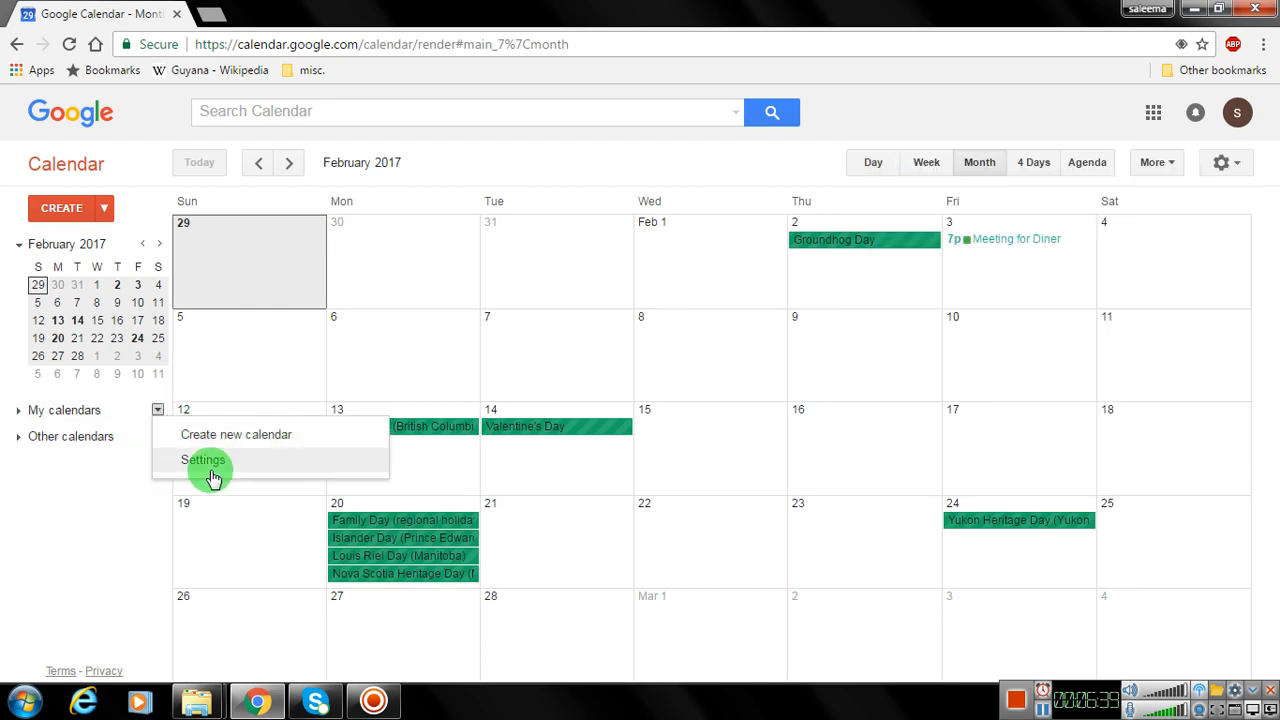
Step: Expand the Other calendars list and switch the Holidays in Canada calendar off and on again
{"action": "left_click", "coordinate": [80, 436]}
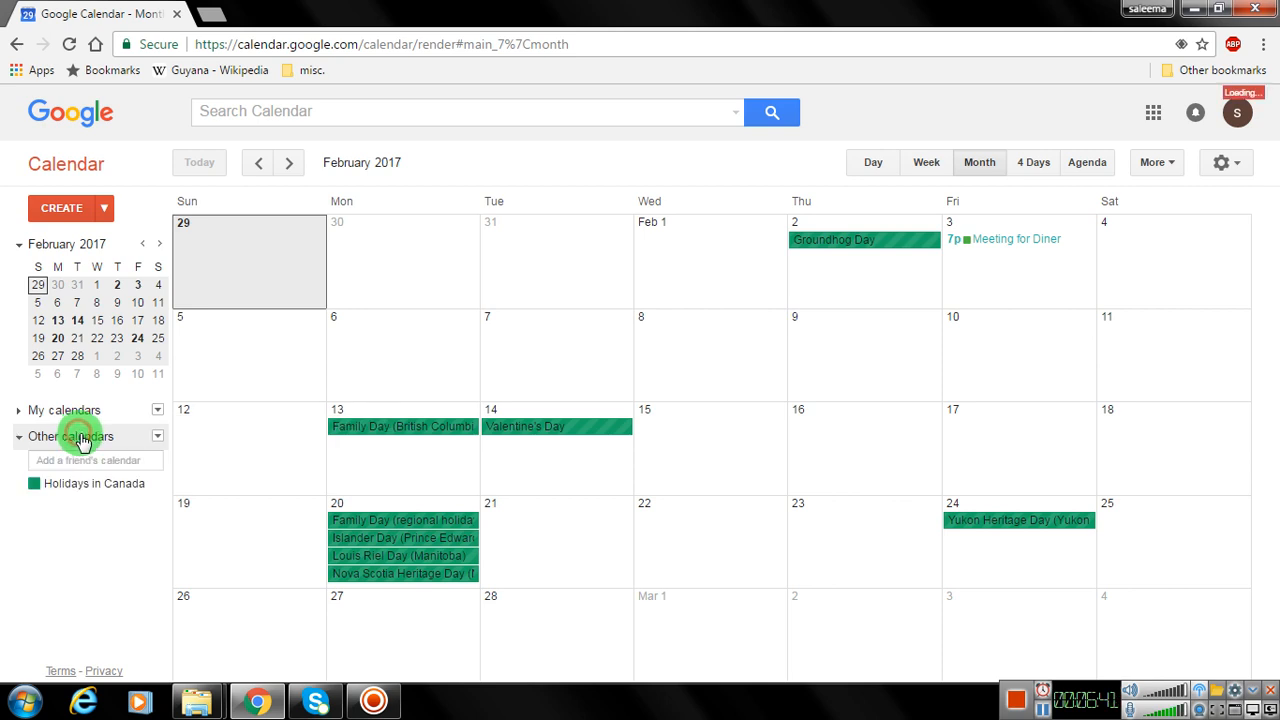
{"action": "left_click", "coordinate": [130, 487]}
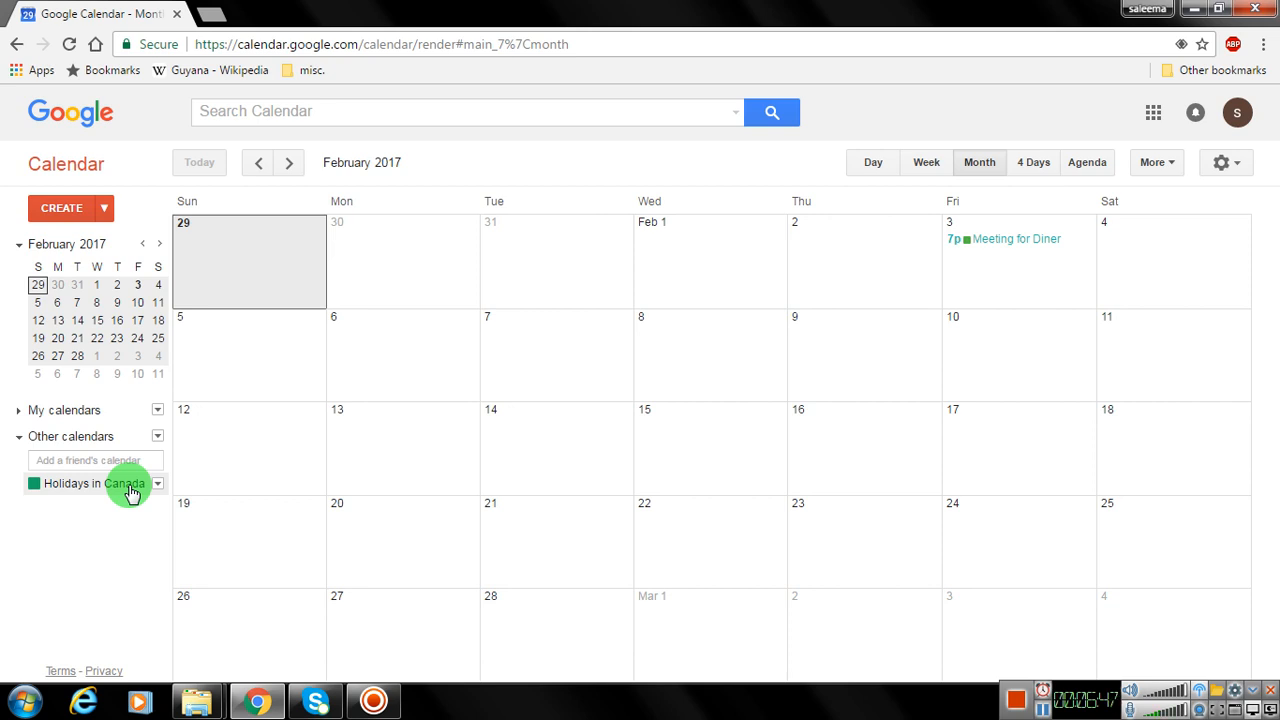
{"action": "left_click", "coordinate": [131, 490]}
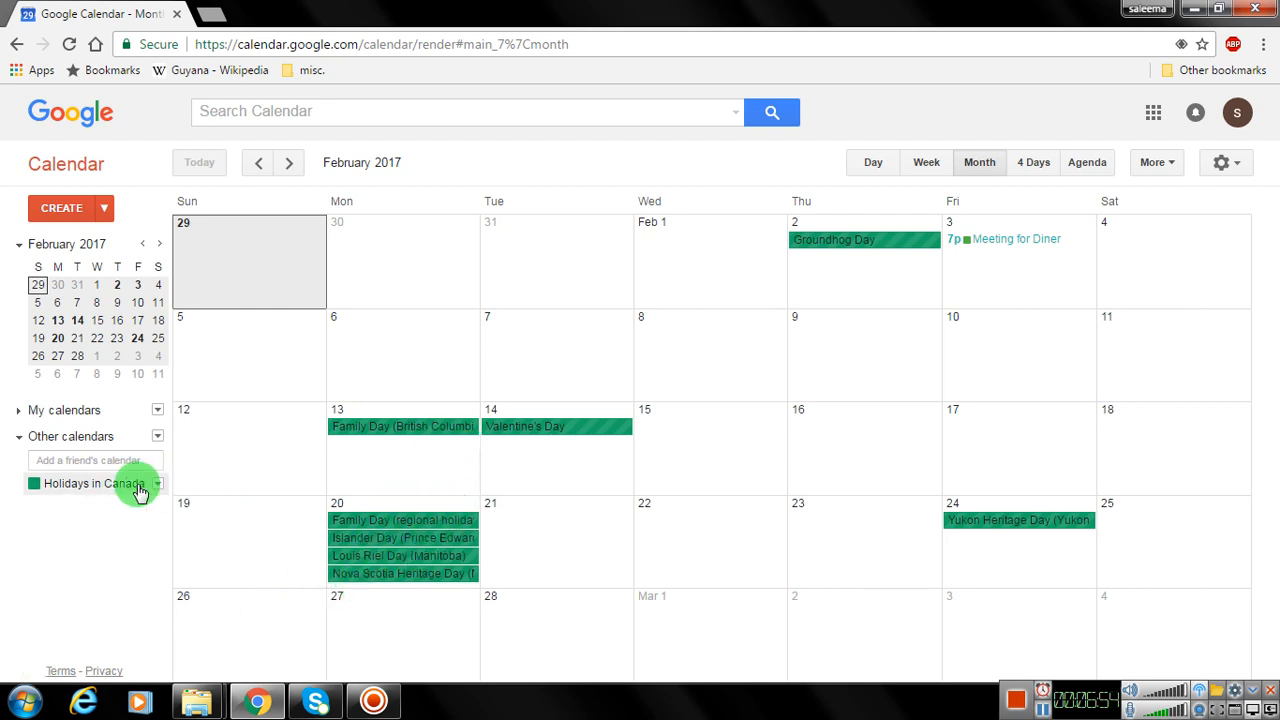
Step: Set the colour of the Holidays in Canada calendar to red
{"action": "left_click", "coordinate": [157, 484]}
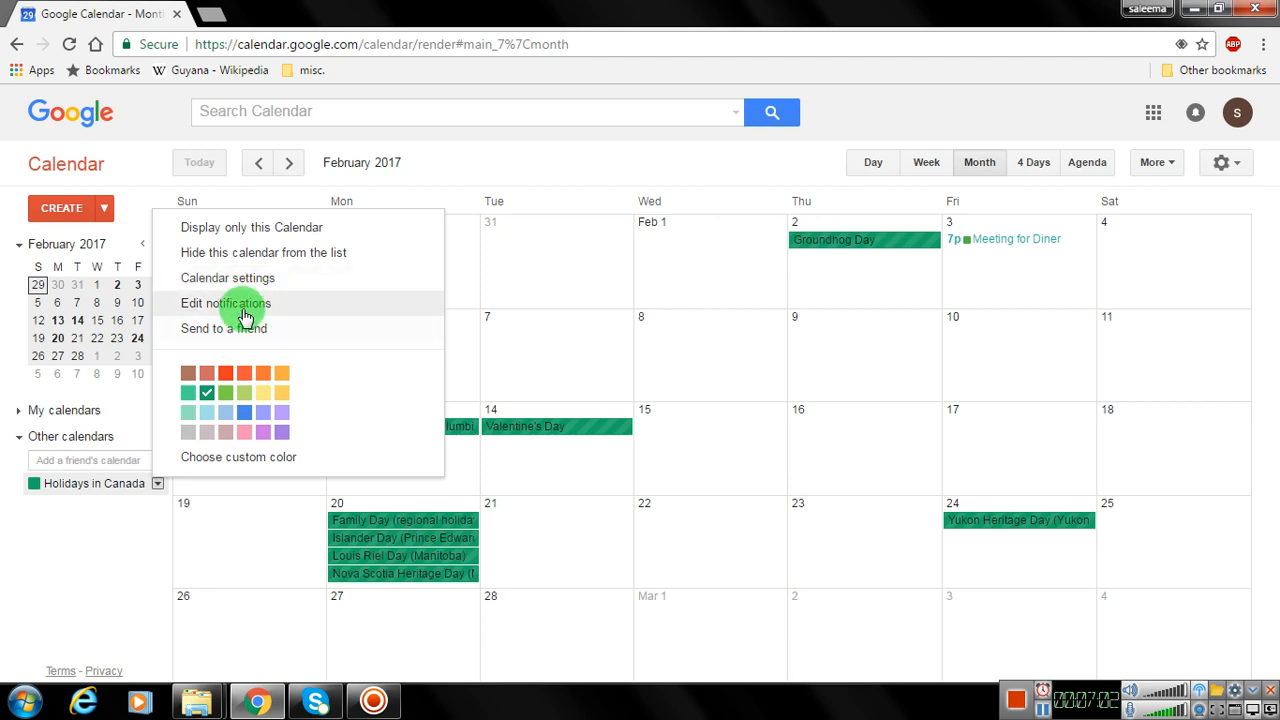
{"action": "left_click", "coordinate": [227, 375]}
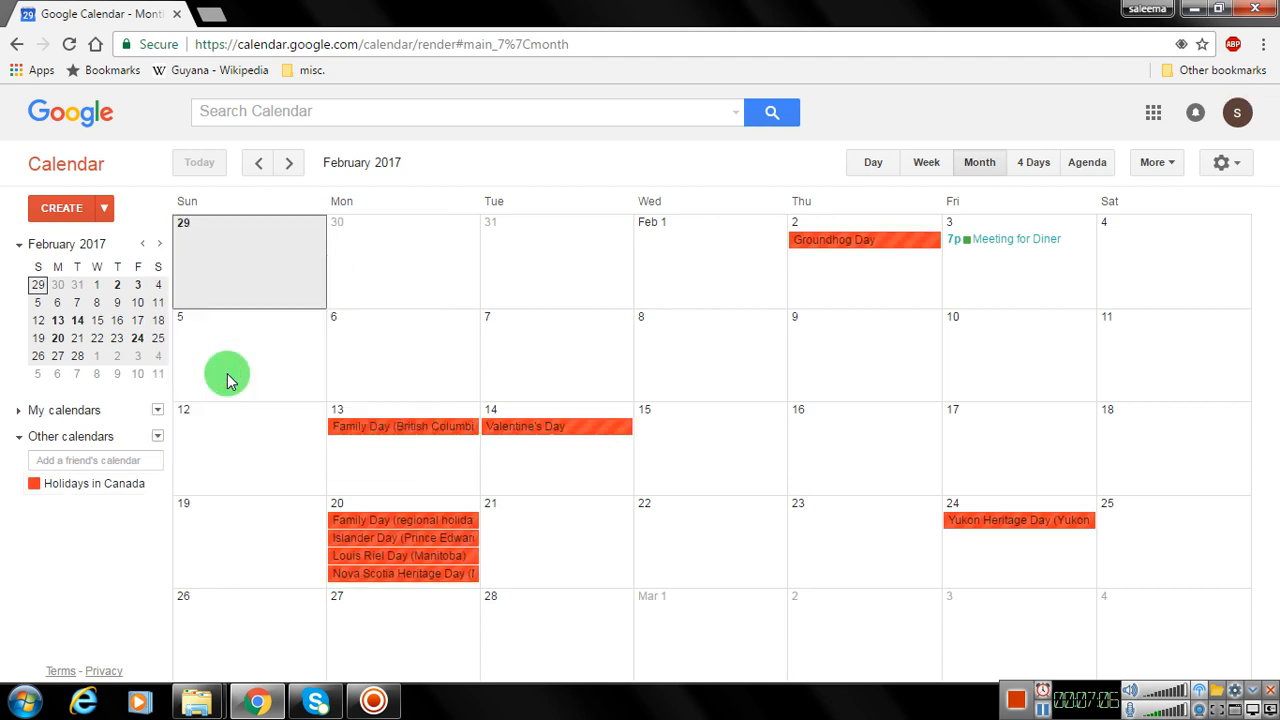
Step: Set the Holidays in Canada calendar's colour to light blue and show its holidays in February 2017
{"action": "left_click", "coordinate": [146, 492]}
{"action": "left_click", "coordinate": [157, 486]}
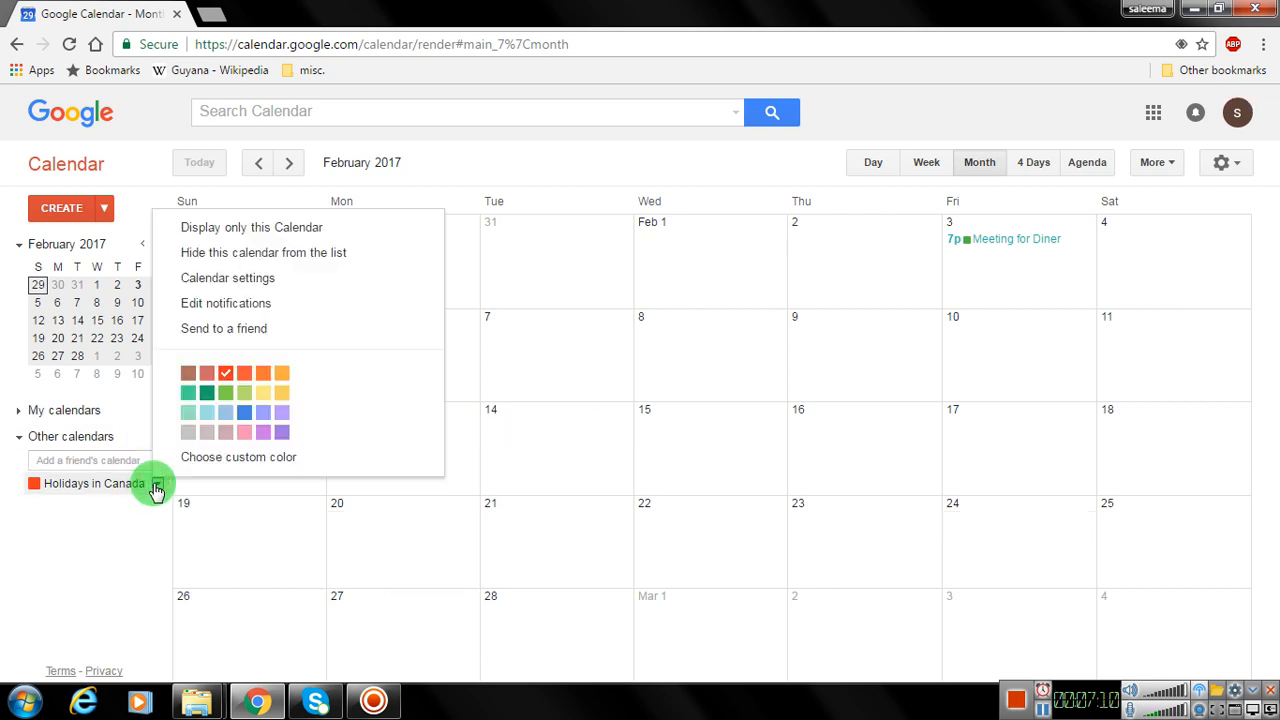
{"action": "left_click", "coordinate": [208, 416]}
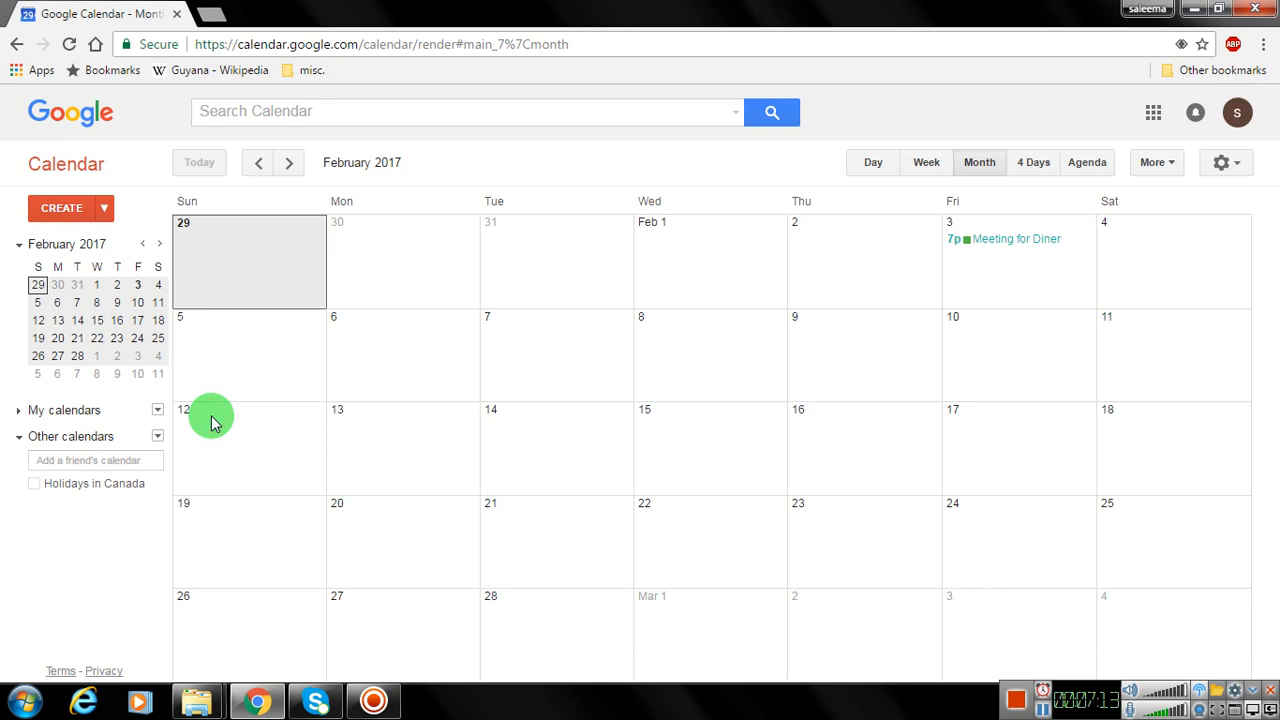
{"action": "left_click", "coordinate": [250, 175]}
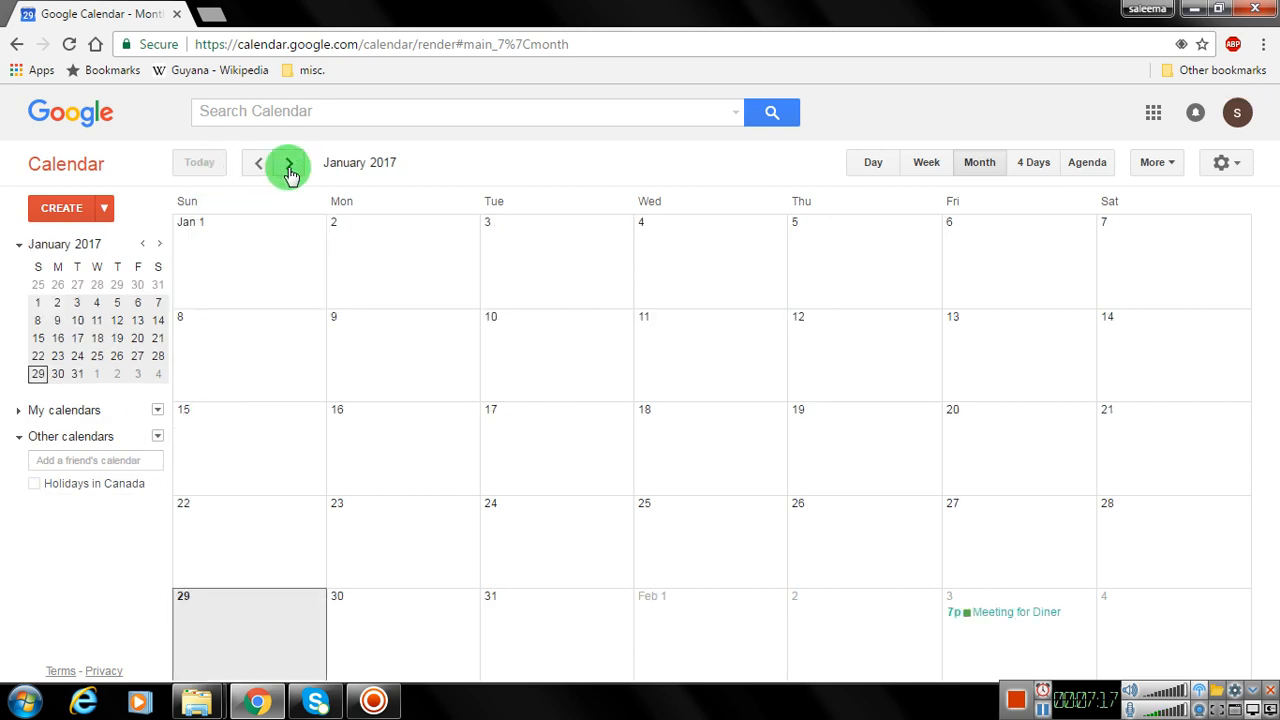
{"action": "left_click", "coordinate": [288, 163]}
{"action": "left_click", "coordinate": [141, 486]}
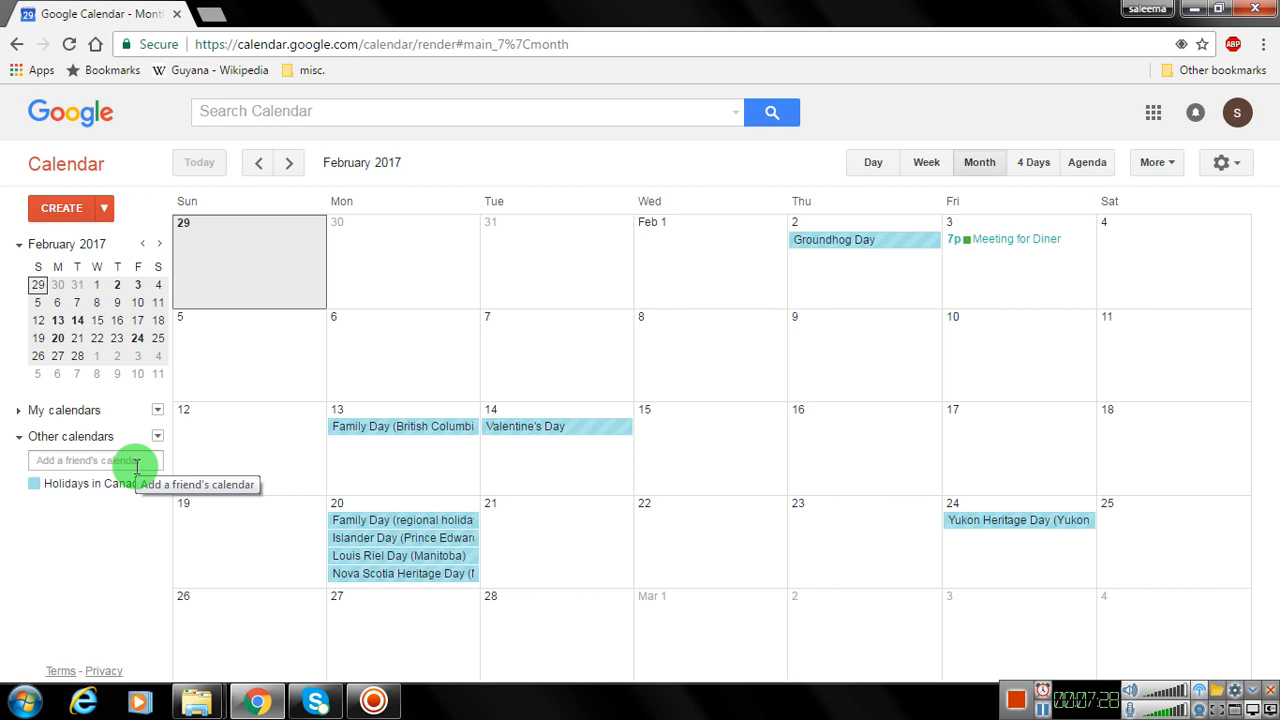
Step: Try adding a friend's calendar with the contact's e-mail address, and close the access request without sending it
{"action": "left_click", "coordinate": [121, 456]}
{"action": "type", "text": "ann"}
{"action": "left_click", "coordinate": [121, 456]}
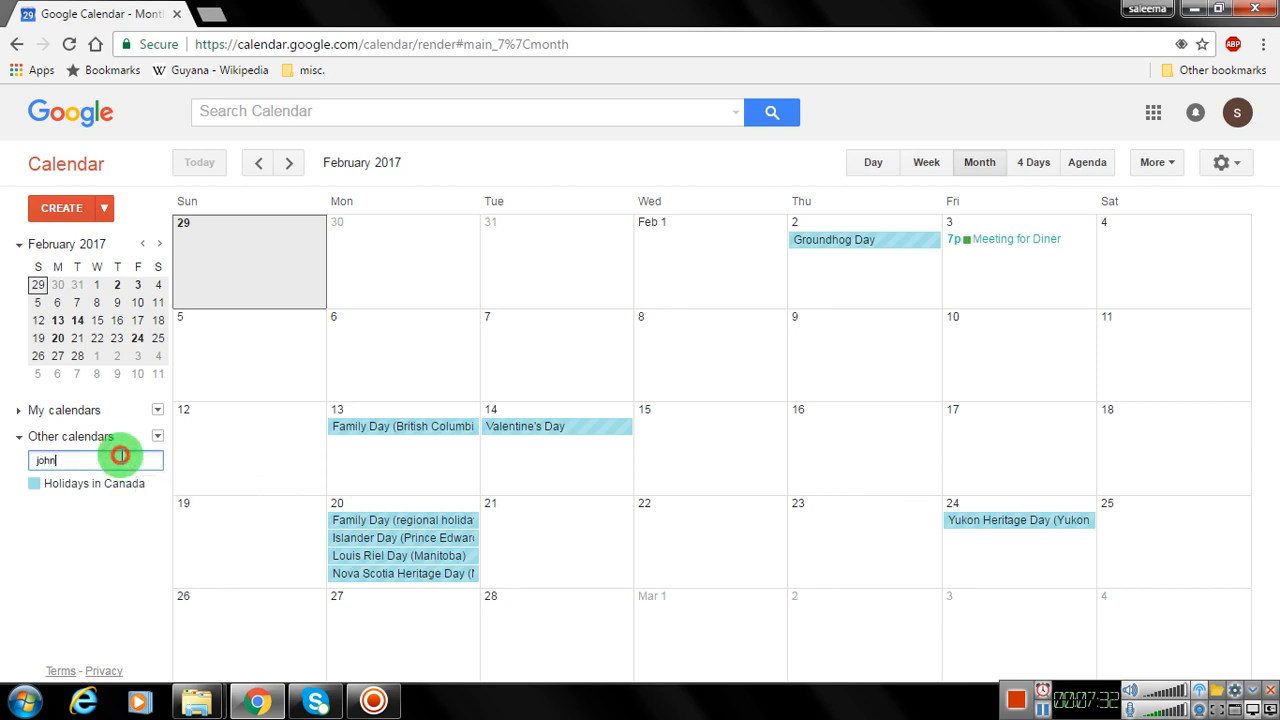
{"action": "key", "text": "Return"}
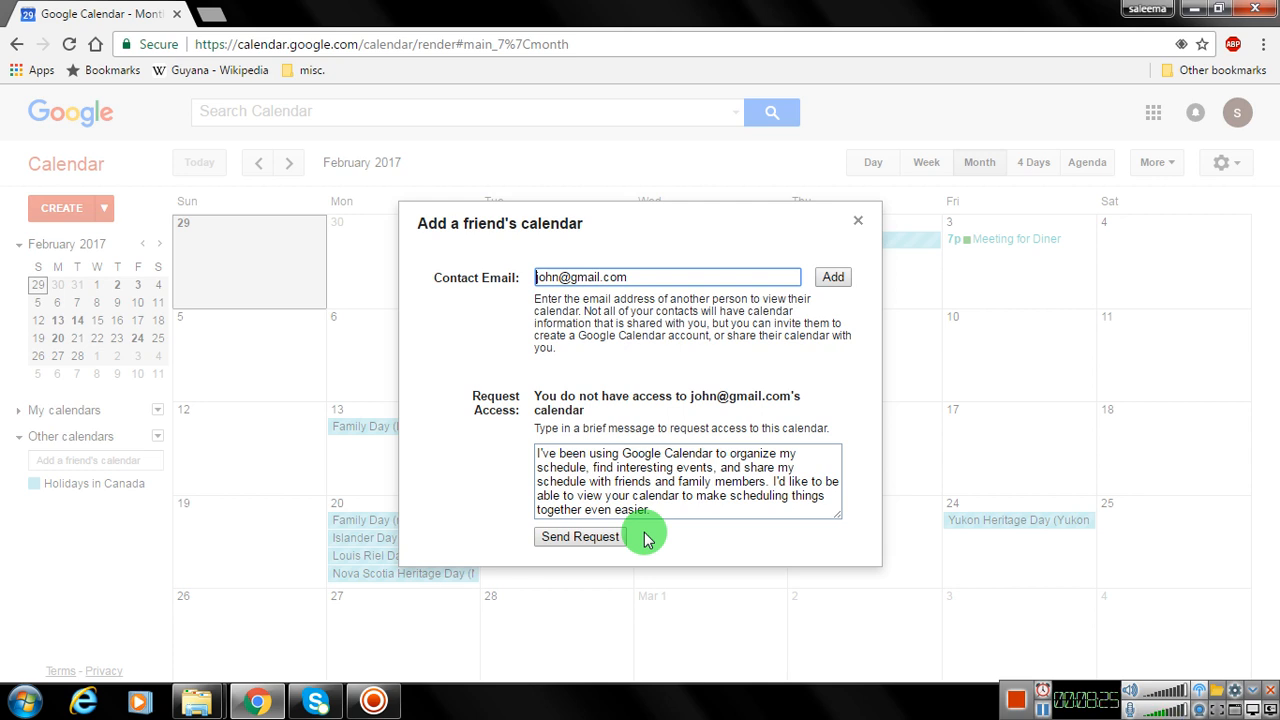
{"action": "left_click", "coordinate": [850, 219]}
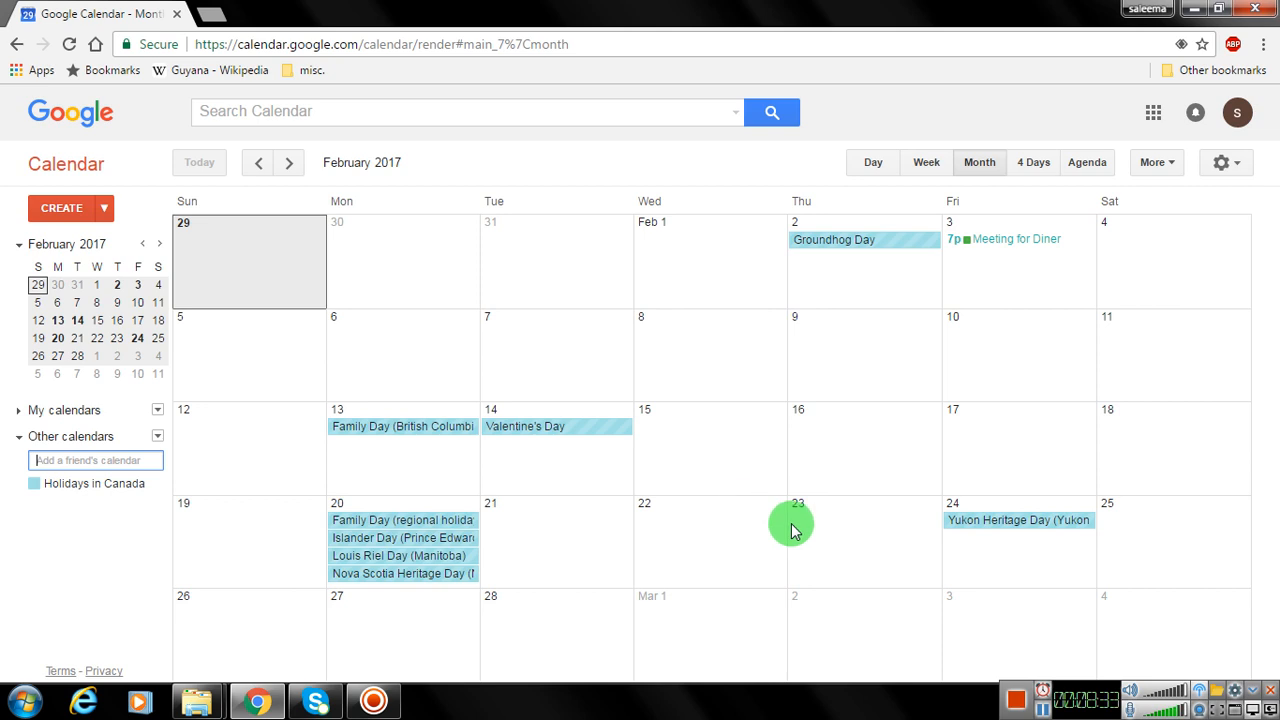
Step: Show March 2017 in the month view
{"action": "left_click", "coordinate": [1135, 597]}
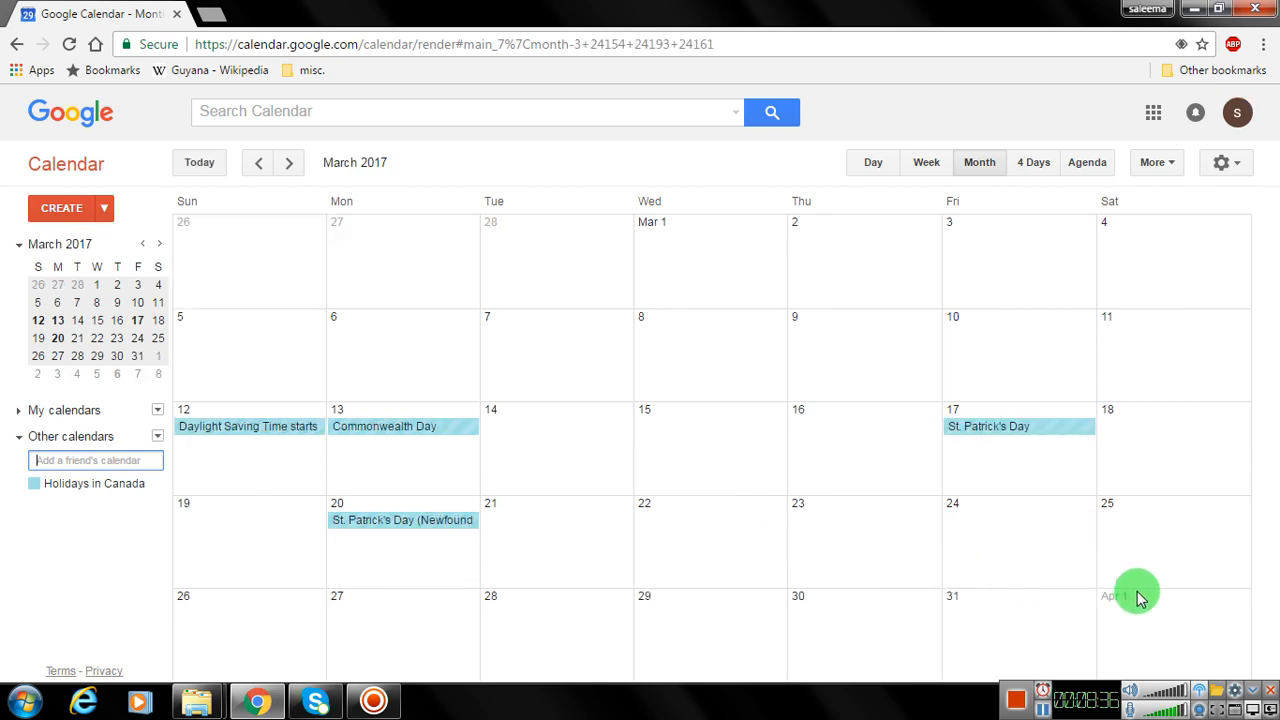